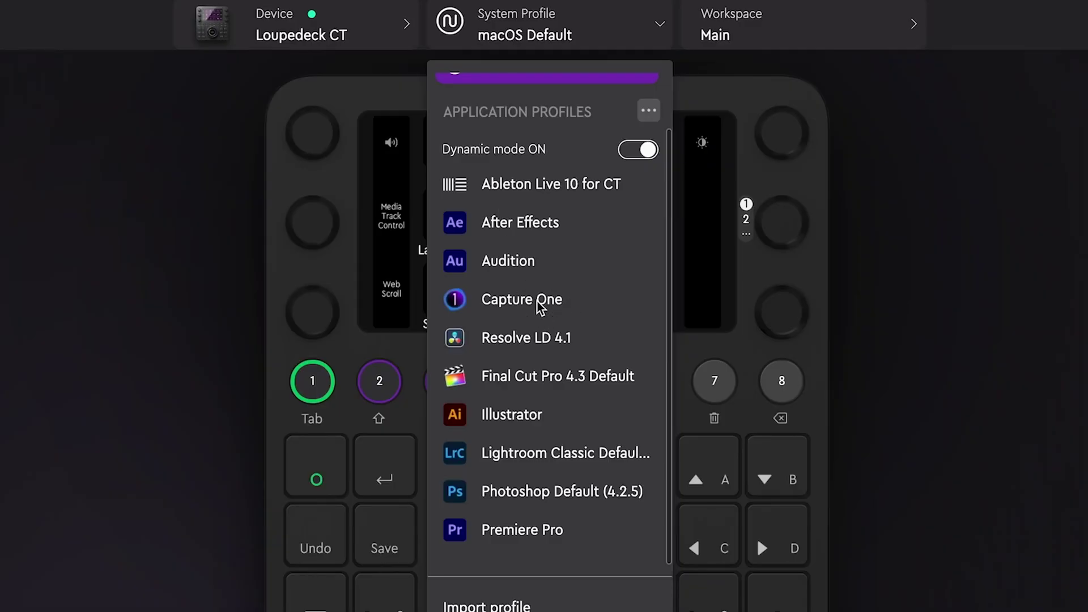
Look through the application profiles and load the Capture One profile in place of macOS Default
click(564, 300)
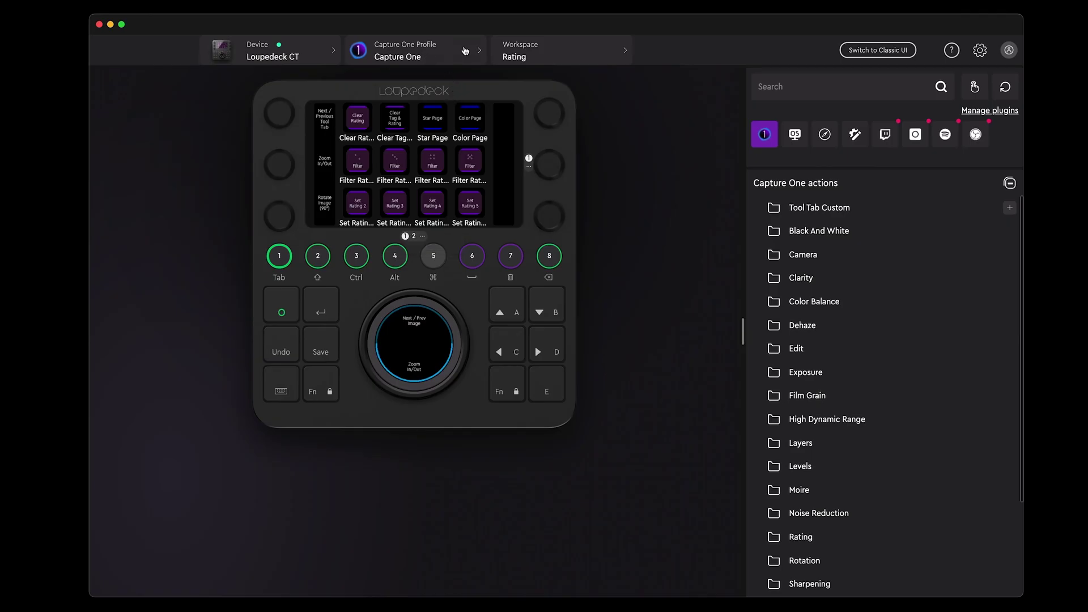
click(457, 52)
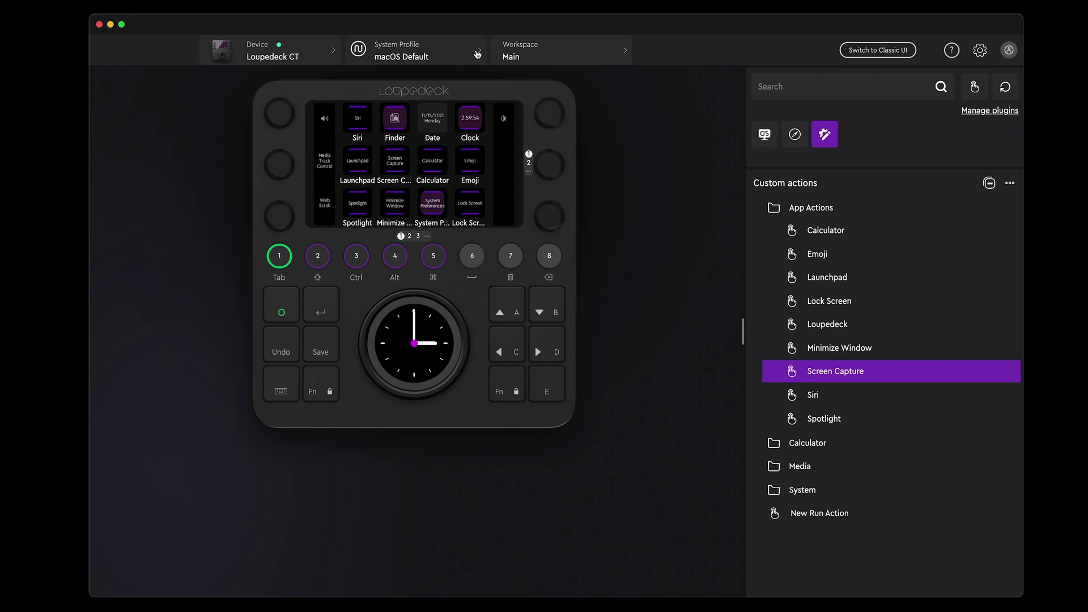
click(477, 54)
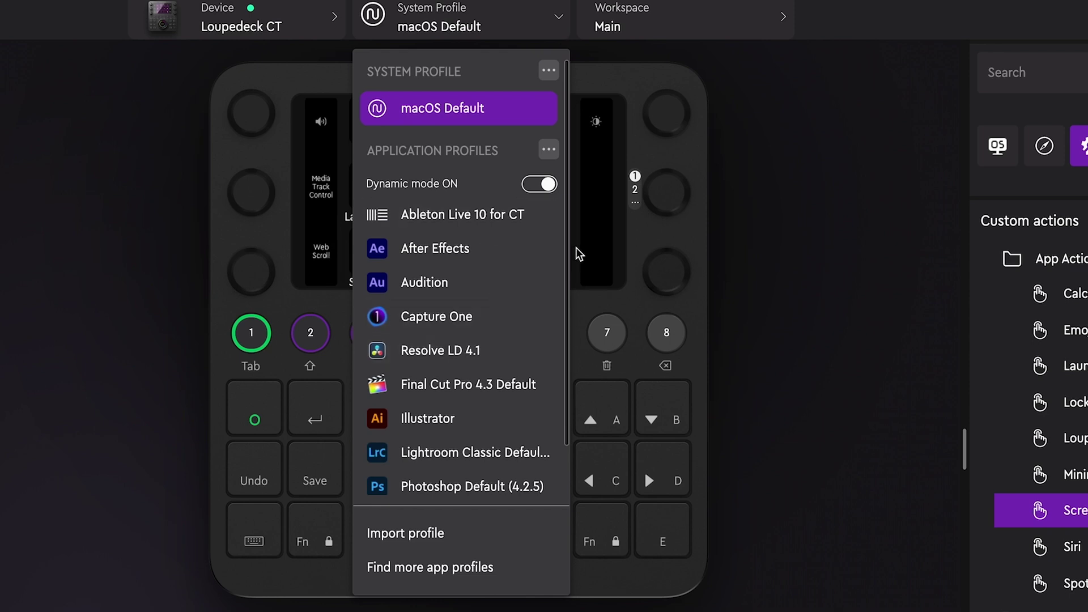
scroll(451, 282, down, 2)
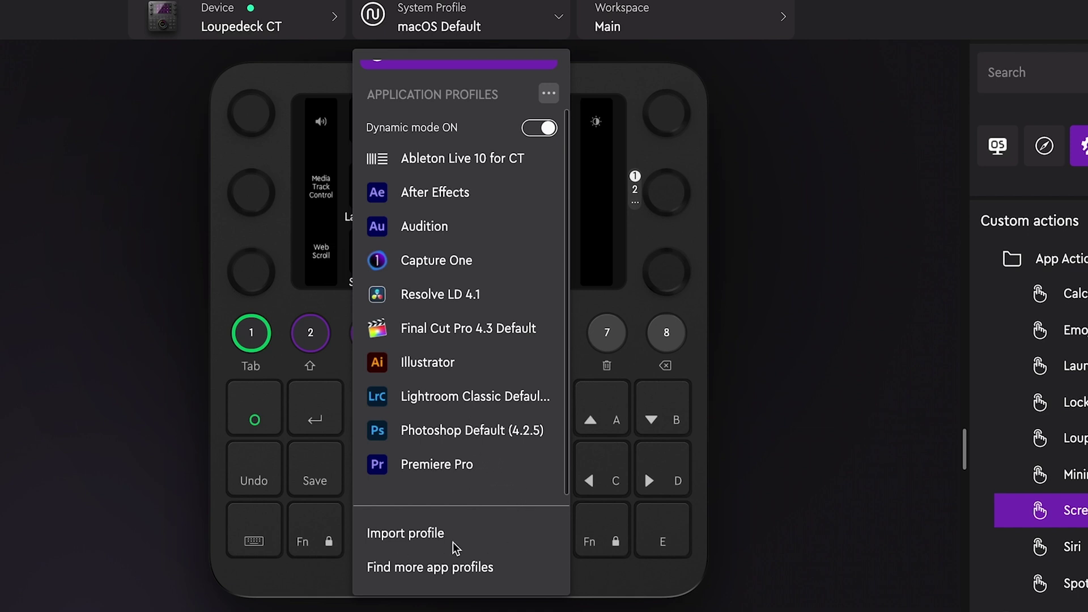
scroll(482, 369, up, 2)
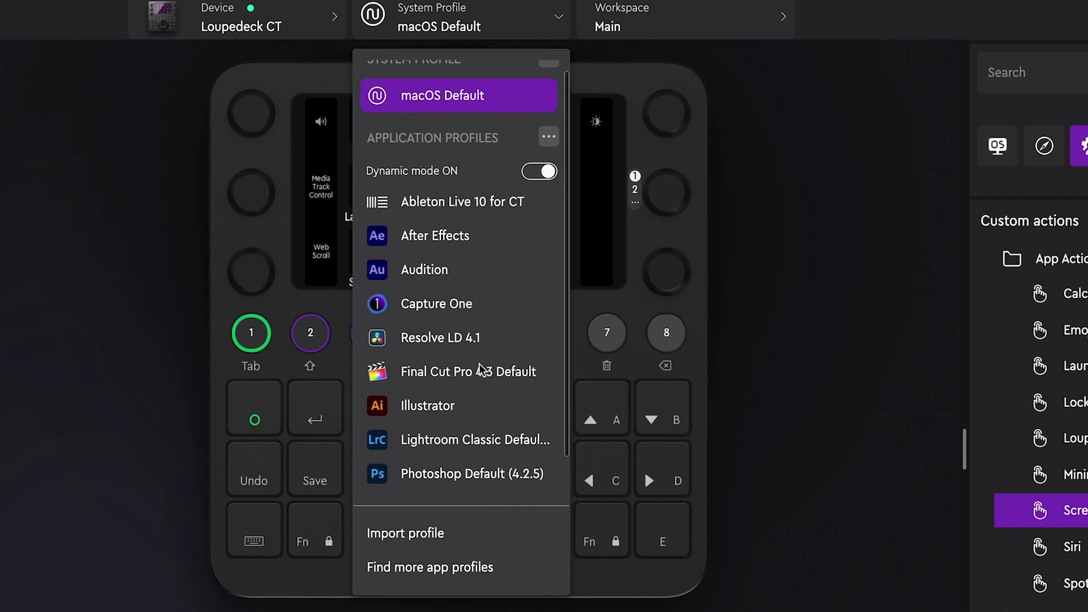
scroll(481, 370, down, 2)
click(431, 260)
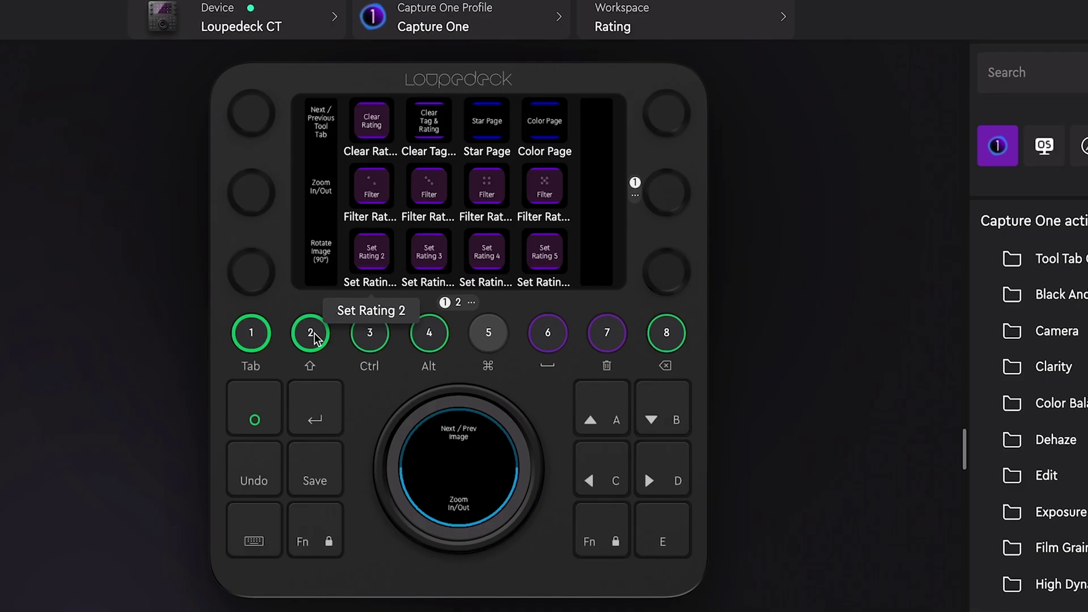
Open the Basic Adjustments workspace and view its second touch page and the lists of dial and touch pages
click(306, 332)
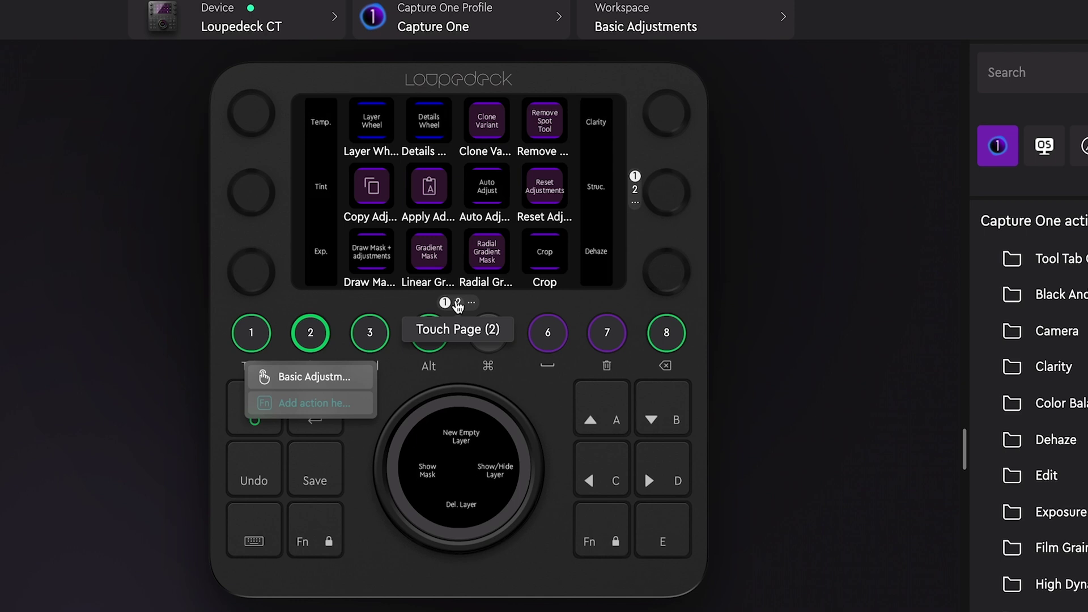
click(458, 304)
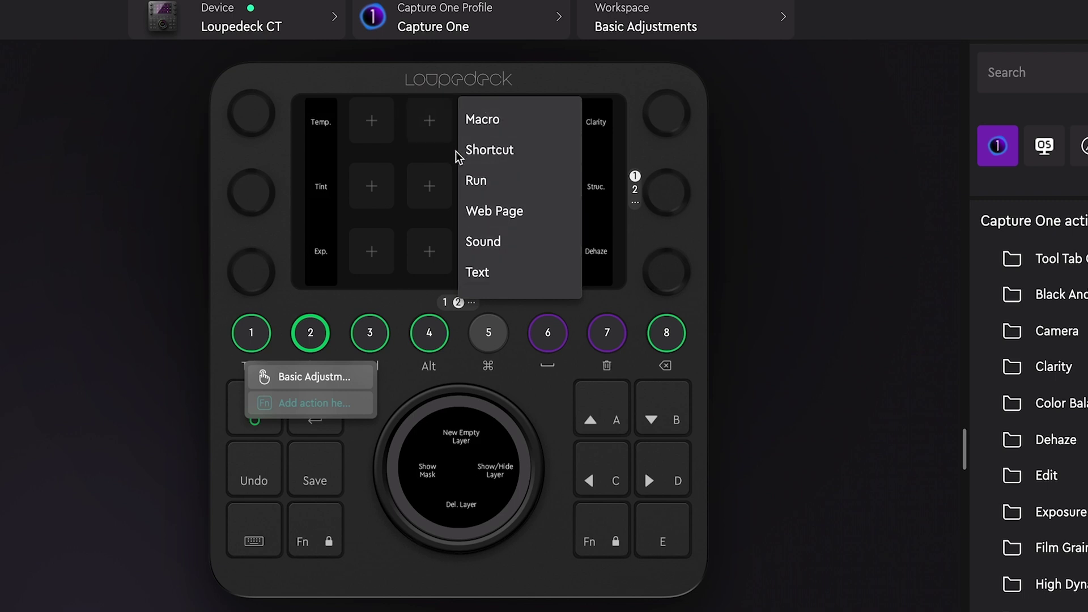
click(407, 291)
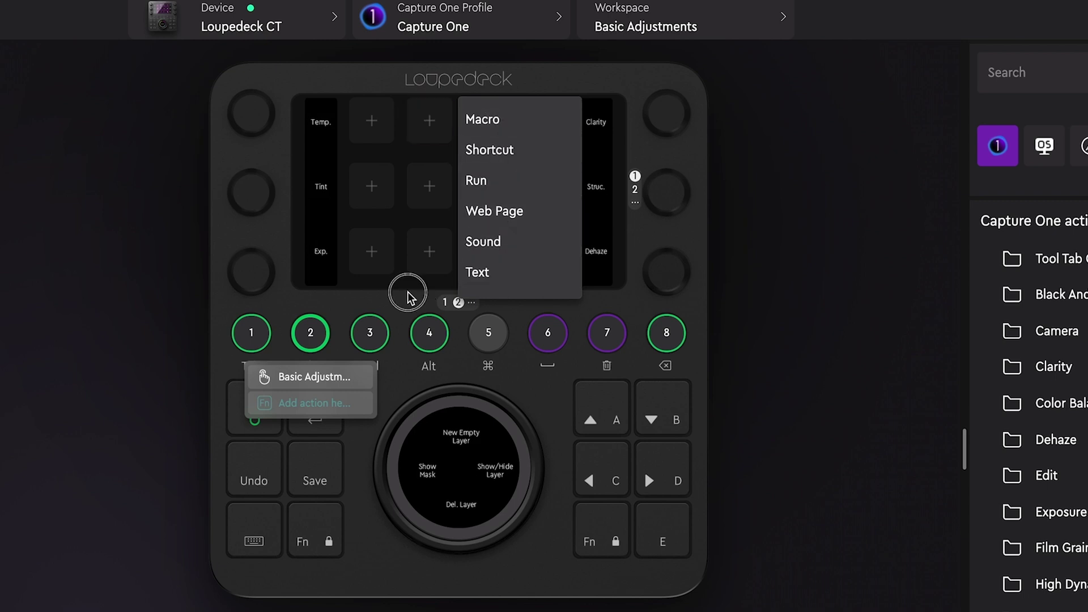
click(444, 303)
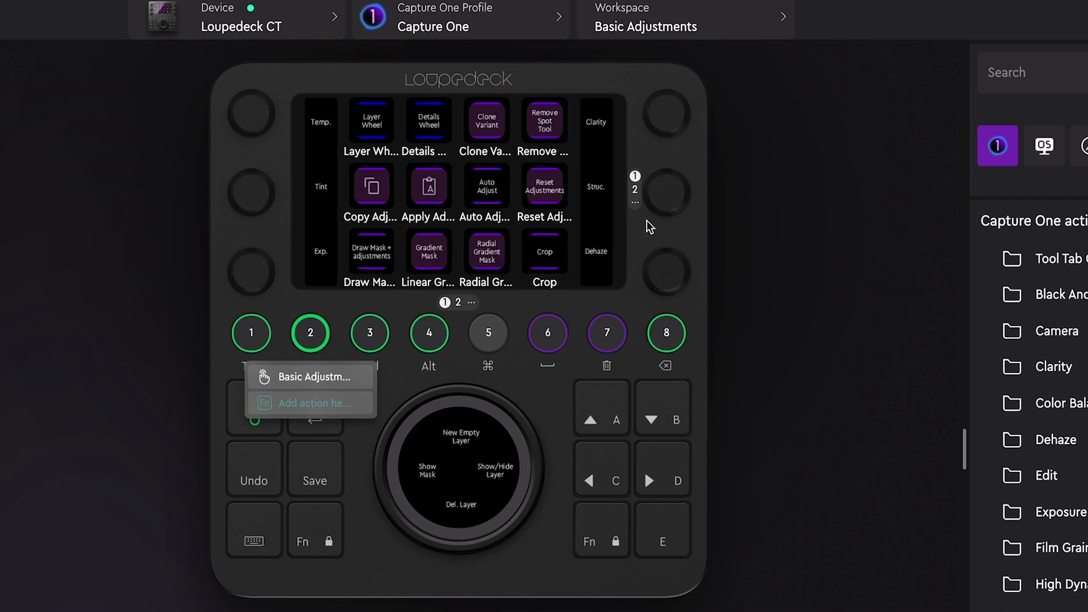
click(635, 191)
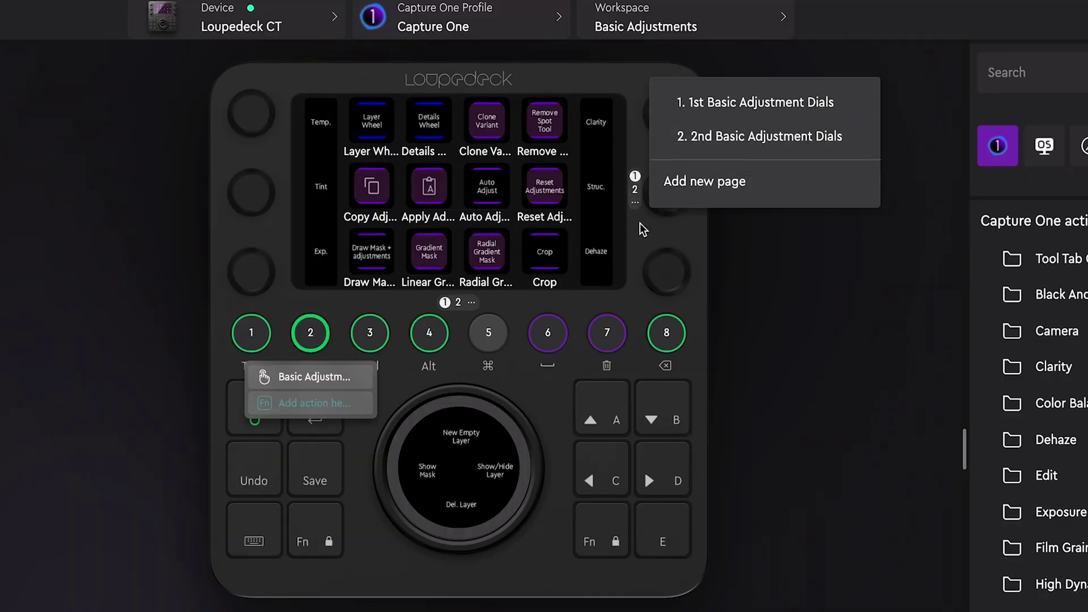
click(637, 225)
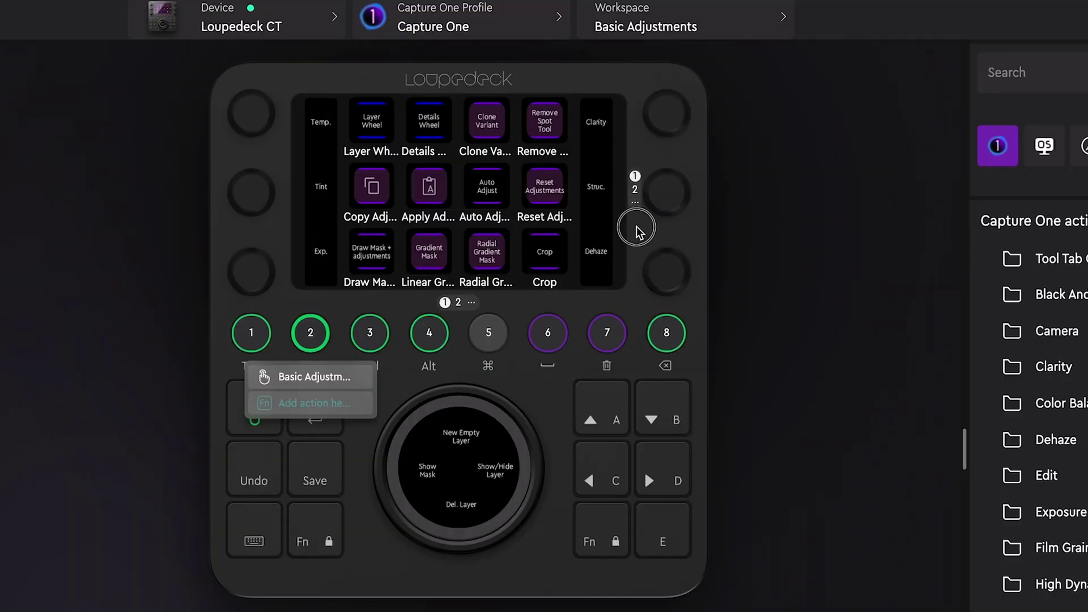
click(471, 302)
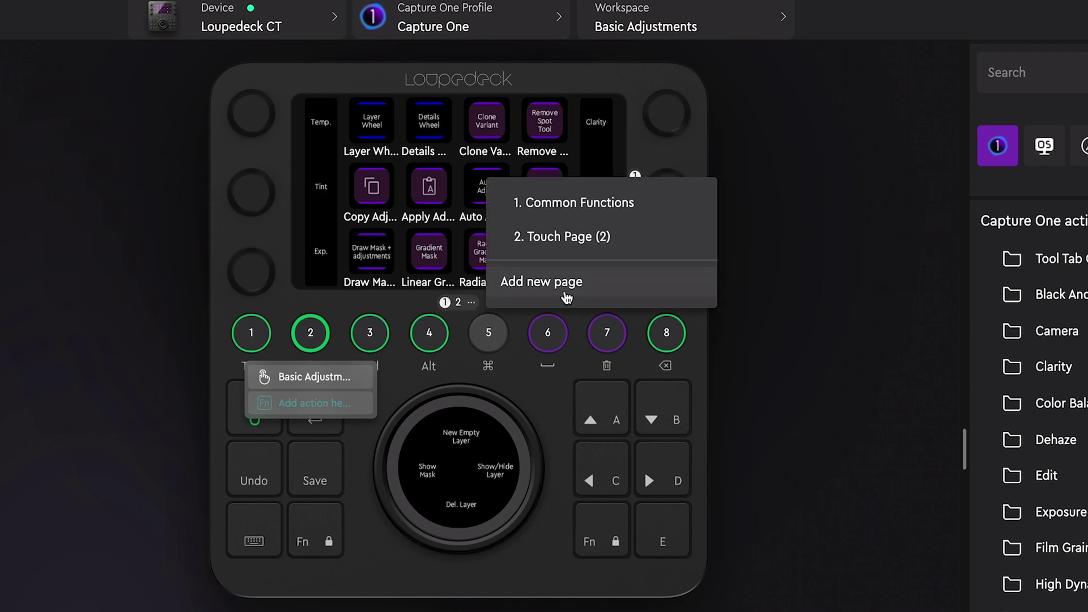
Open the Color Balance & Levels workspace and inspect its color balance, Convert to B&W, Show Exposure Warning and Copy Adjustments actions
click(370, 330)
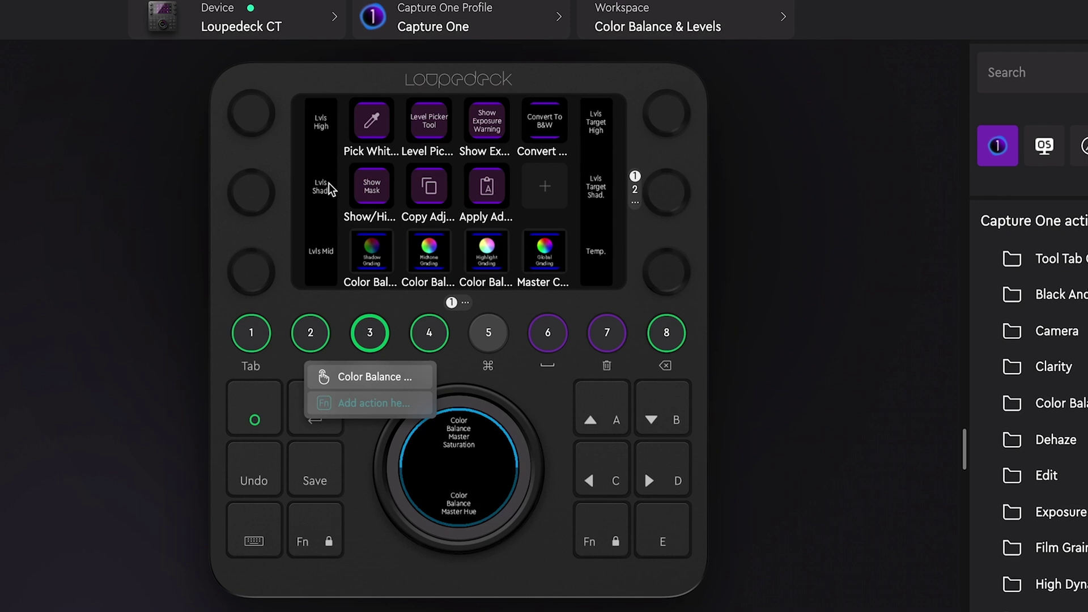
click(487, 248)
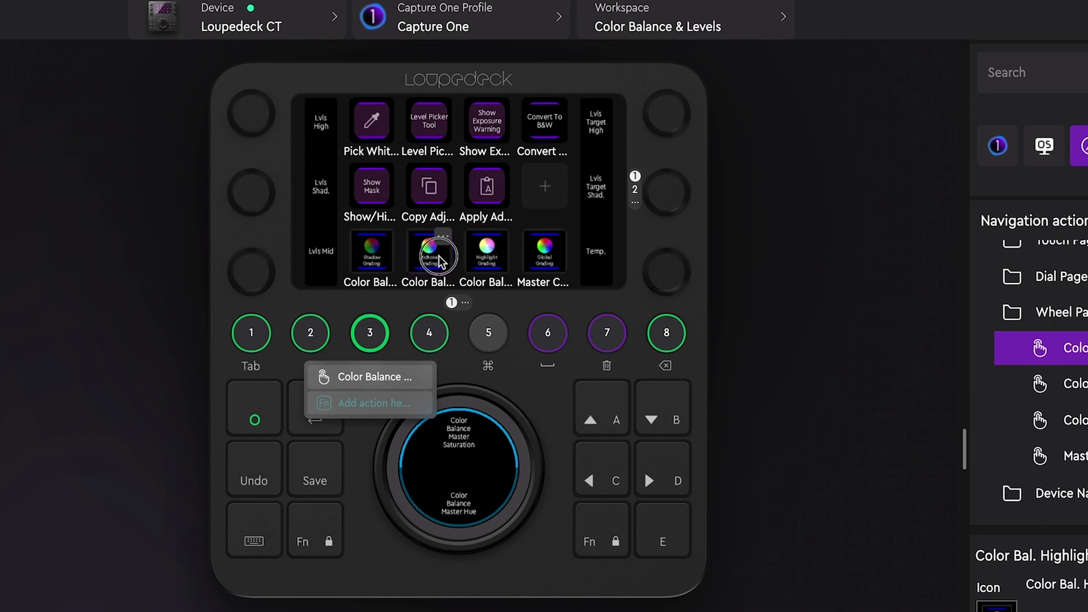
click(440, 257)
click(369, 257)
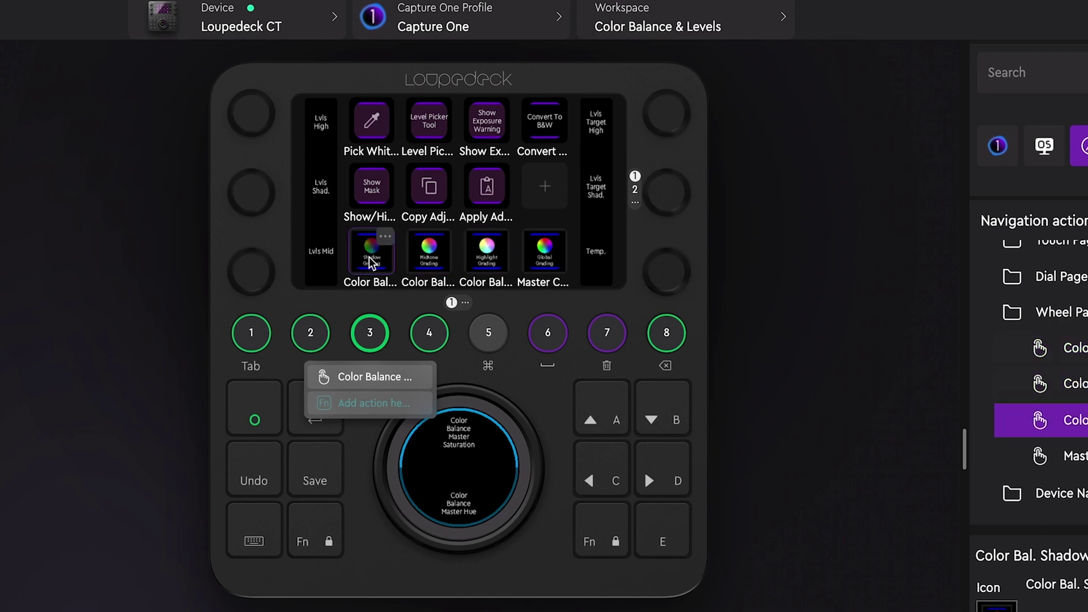
click(542, 134)
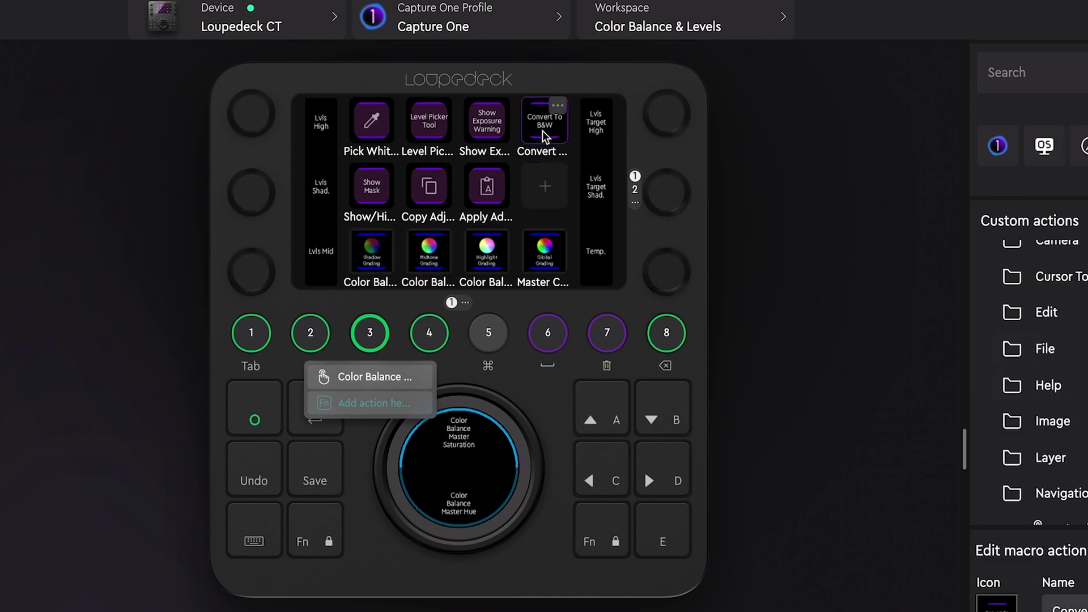
click(478, 128)
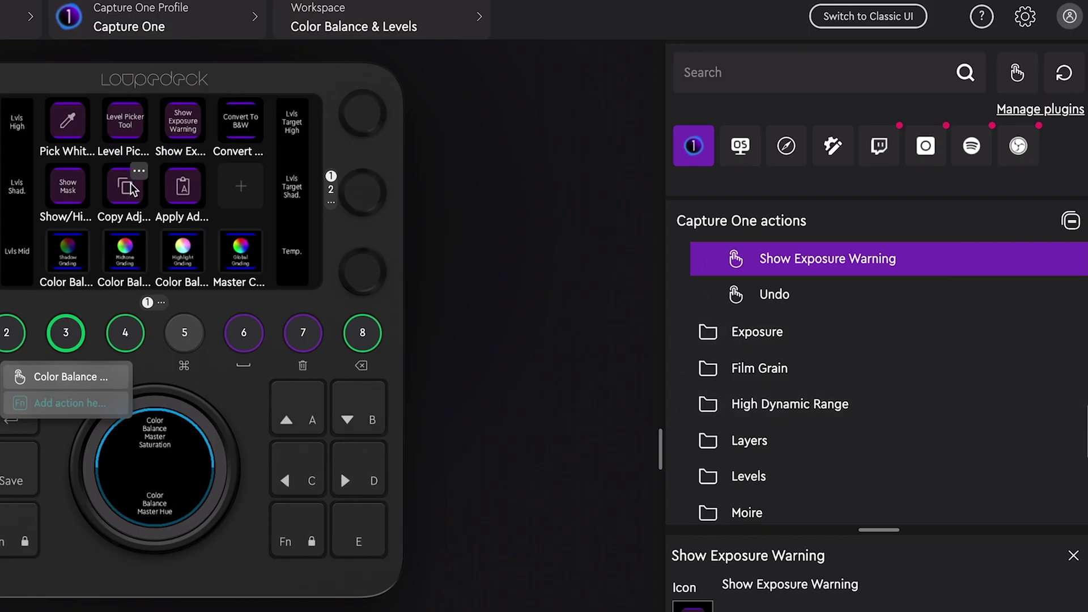
click(130, 191)
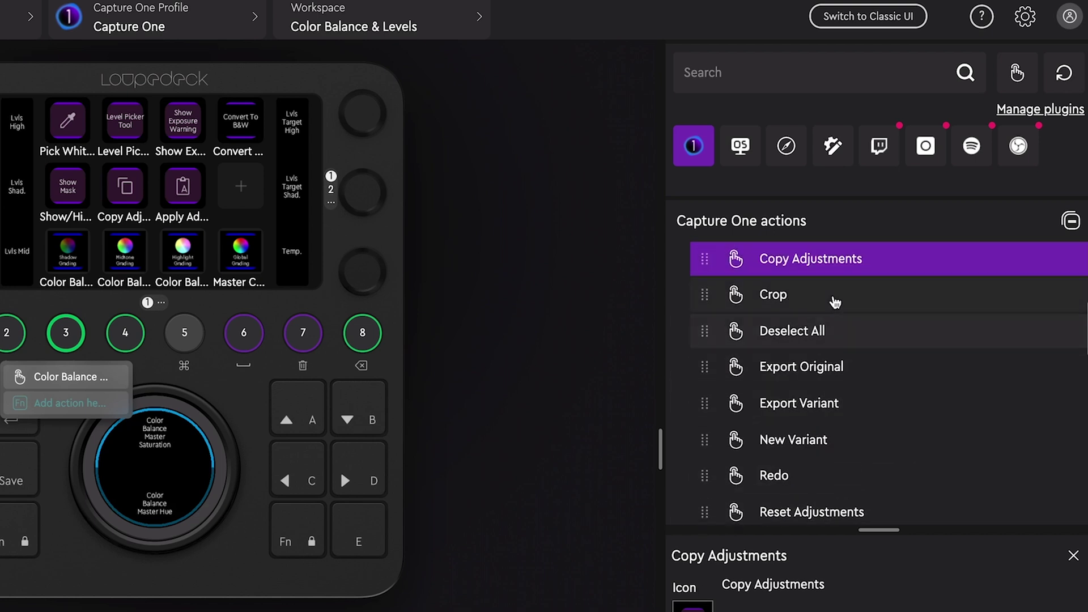
Find the Edit folder among the Capture One actions and collapse it
drag(1087, 323, 1085, 288)
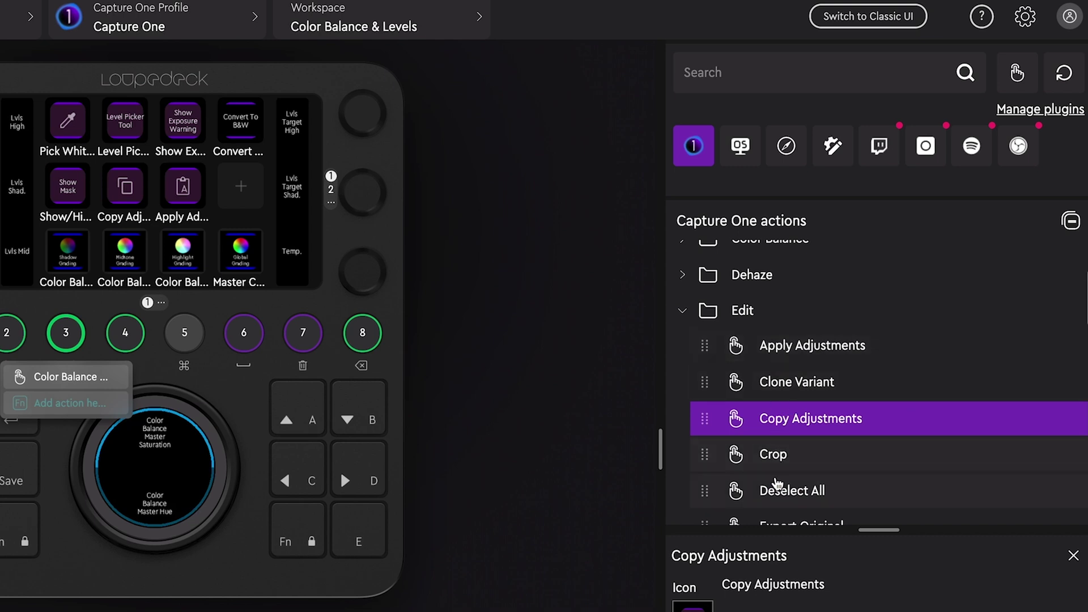
drag(1086, 284, 1086, 266)
click(682, 422)
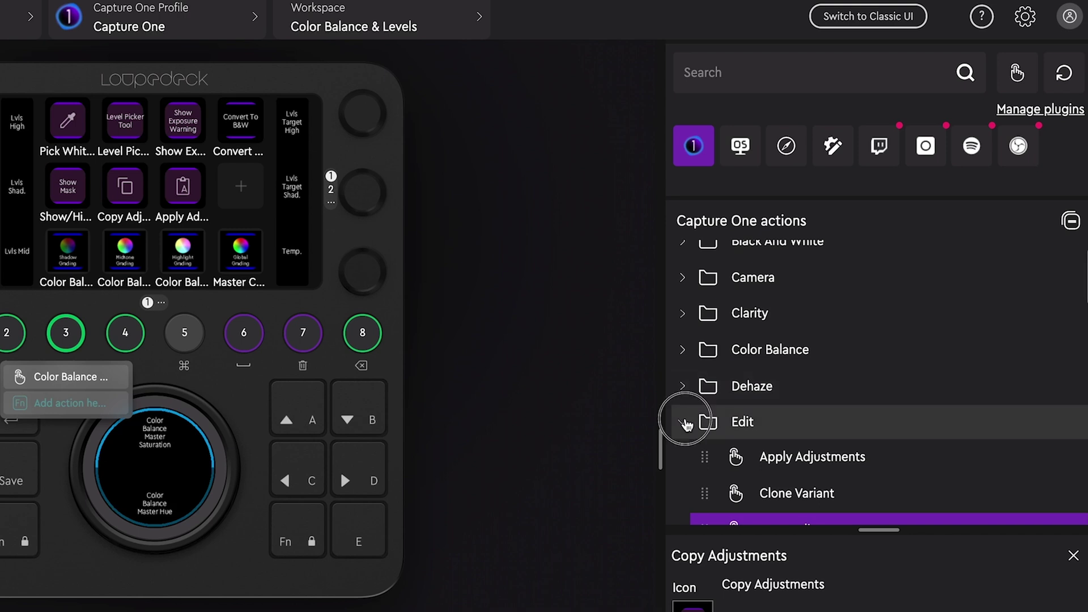
mouse_move(1086, 288)
mouse_down()
mouse_move(1086, 244)
mouse_move(1086, 292)
mouse_up()
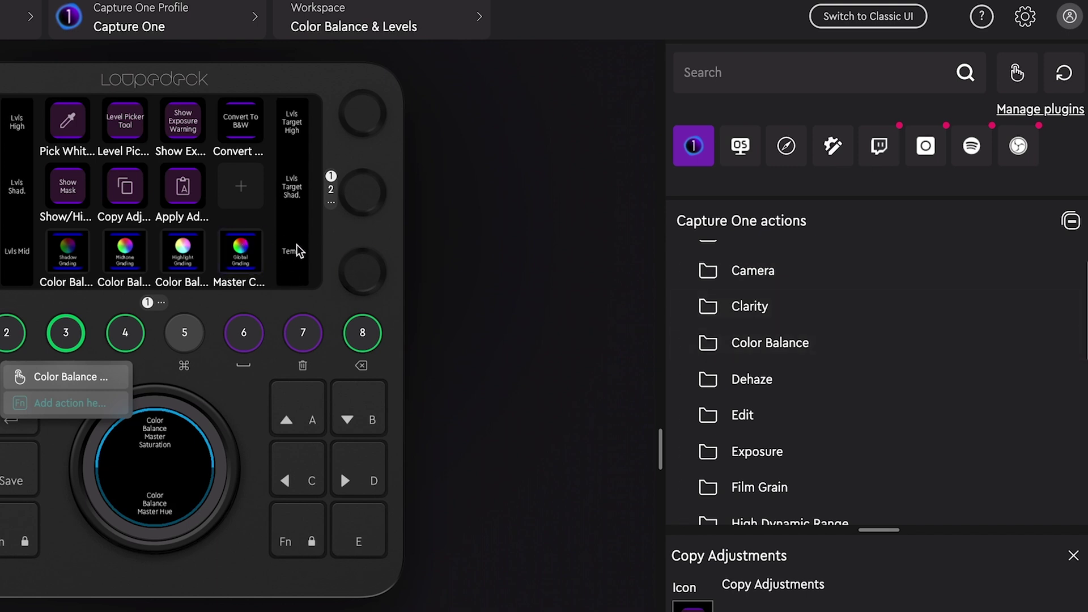
Show the actions assigned to the right-hand dials and look through the Exposure action folder
click(363, 272)
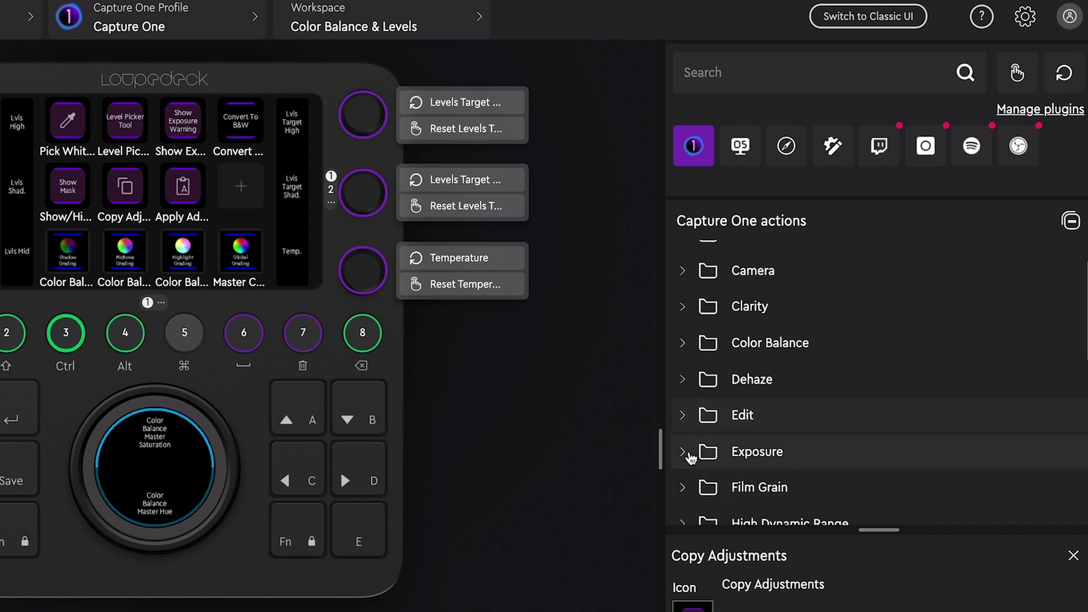
click(687, 453)
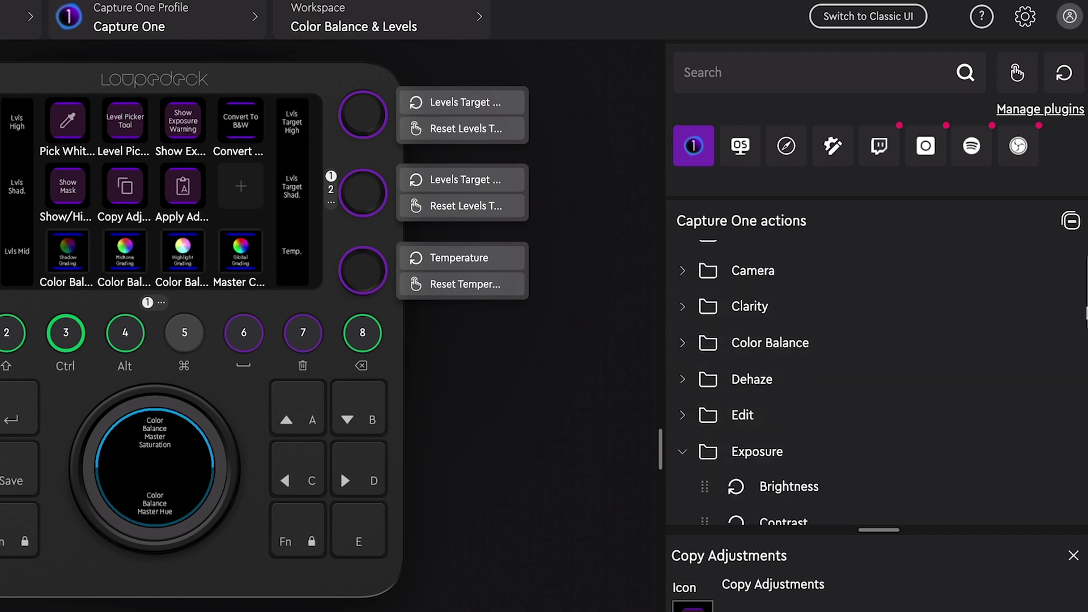
drag(1087, 307, 1087, 329)
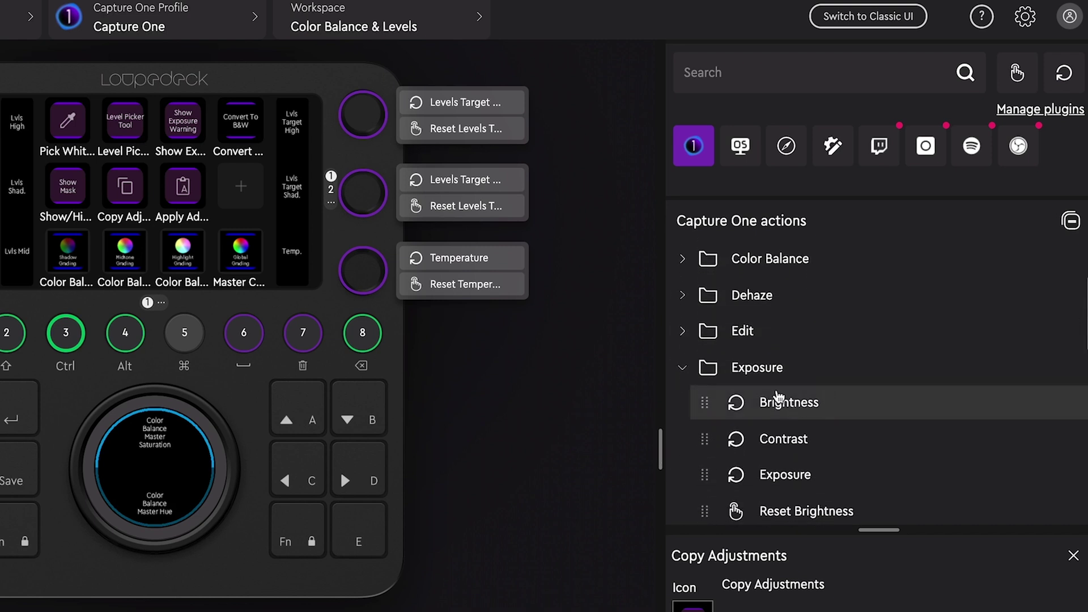
mouse_move(762, 401)
mouse_down()
mouse_move(791, 400)
mouse_move(462, 255)
mouse_move(556, 415)
mouse_move(452, 255)
mouse_move(372, 267)
mouse_move(624, 343)
mouse_move(765, 450)
mouse_move(762, 399)
mouse_up()
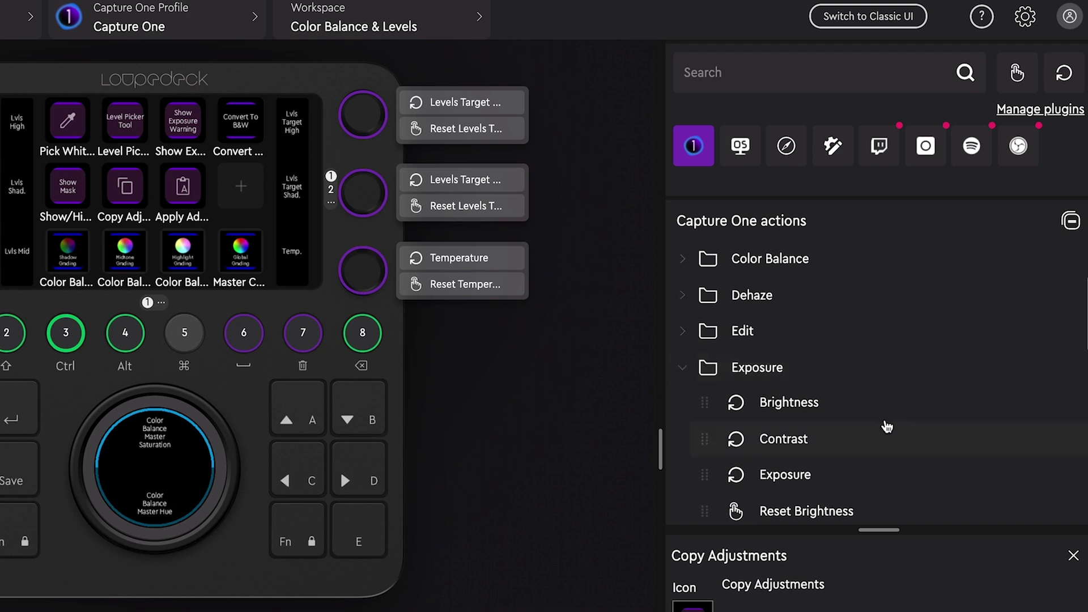
click(689, 368)
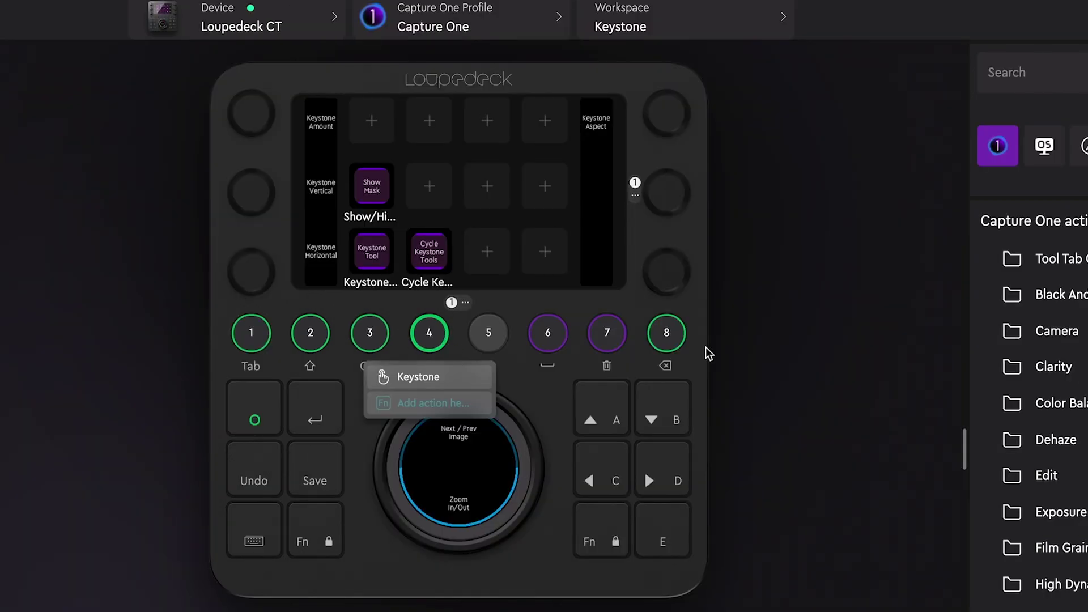
View the Import & Export workspace, then step back through the other workspaces to Rating
click(659, 341)
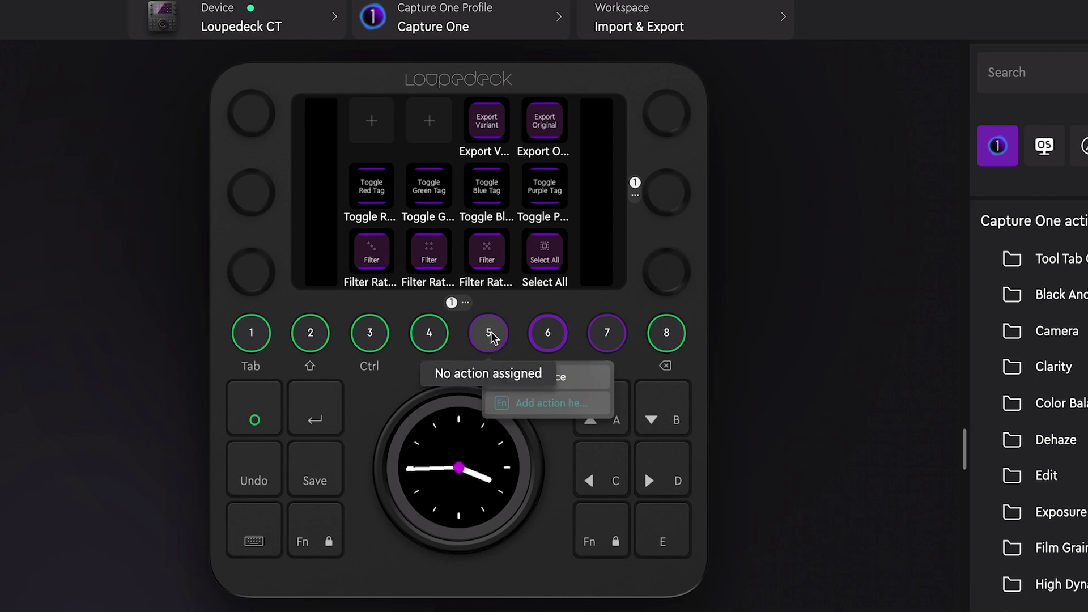
click(429, 334)
click(312, 335)
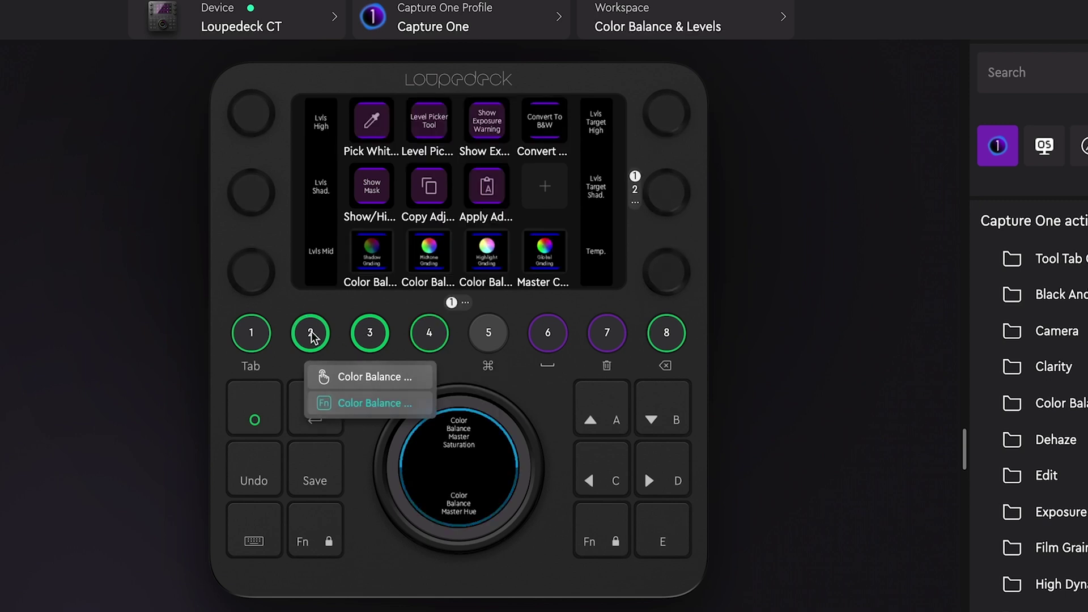
click(312, 335)
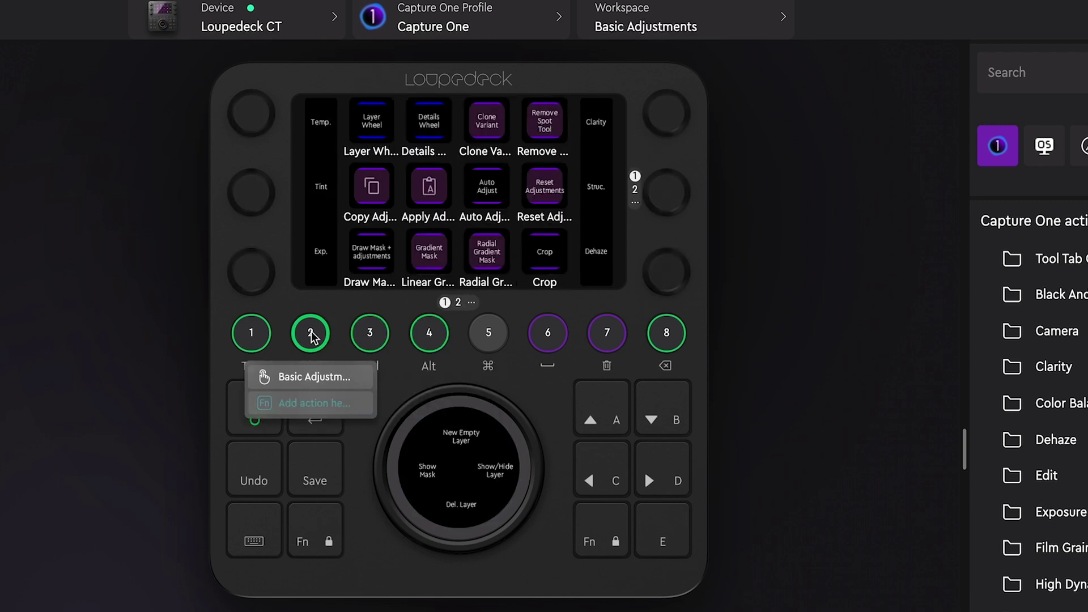
click(242, 333)
Open the Capture One profile manager and view the existing profile's options and the options for adding a profile
click(508, 35)
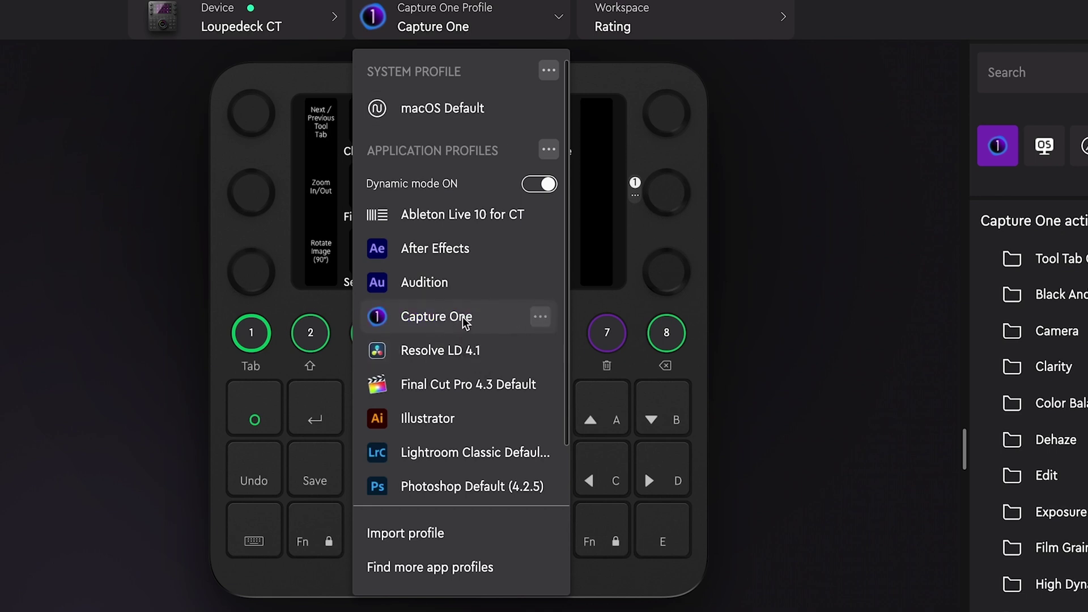
click(540, 316)
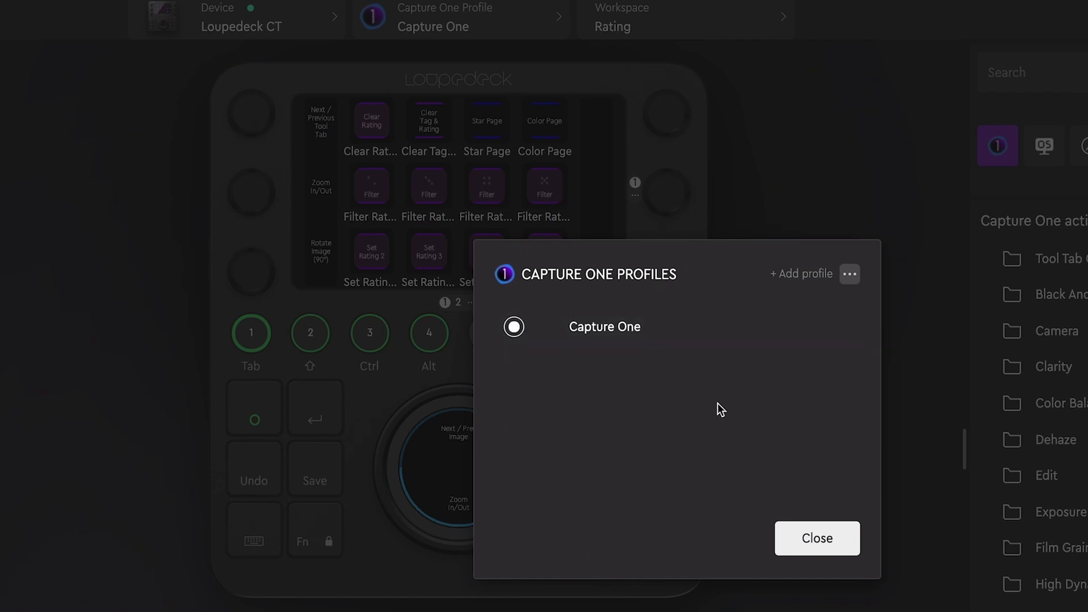
click(843, 329)
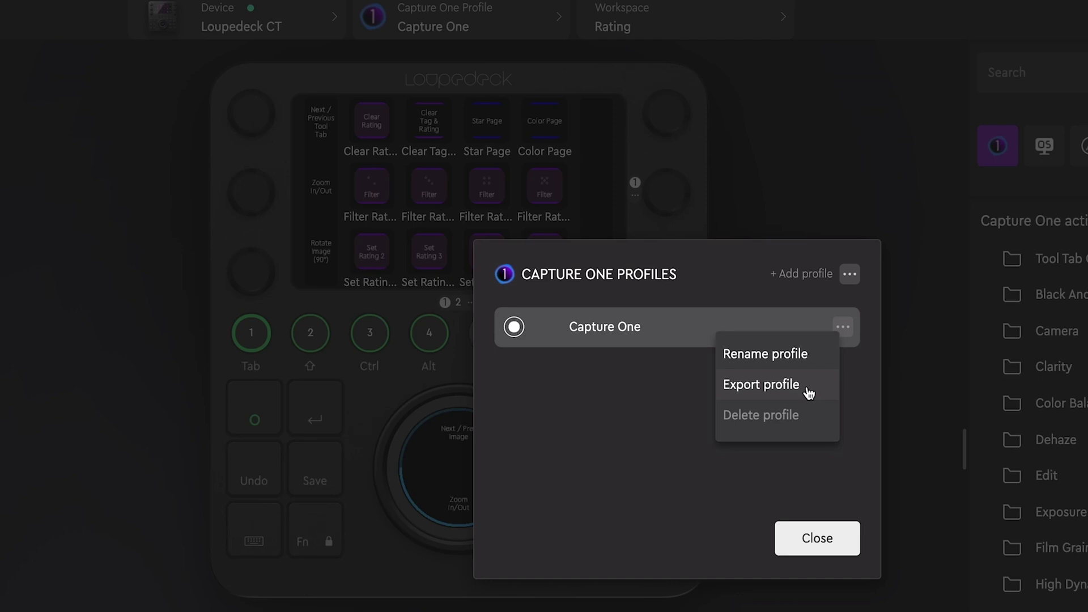
click(672, 404)
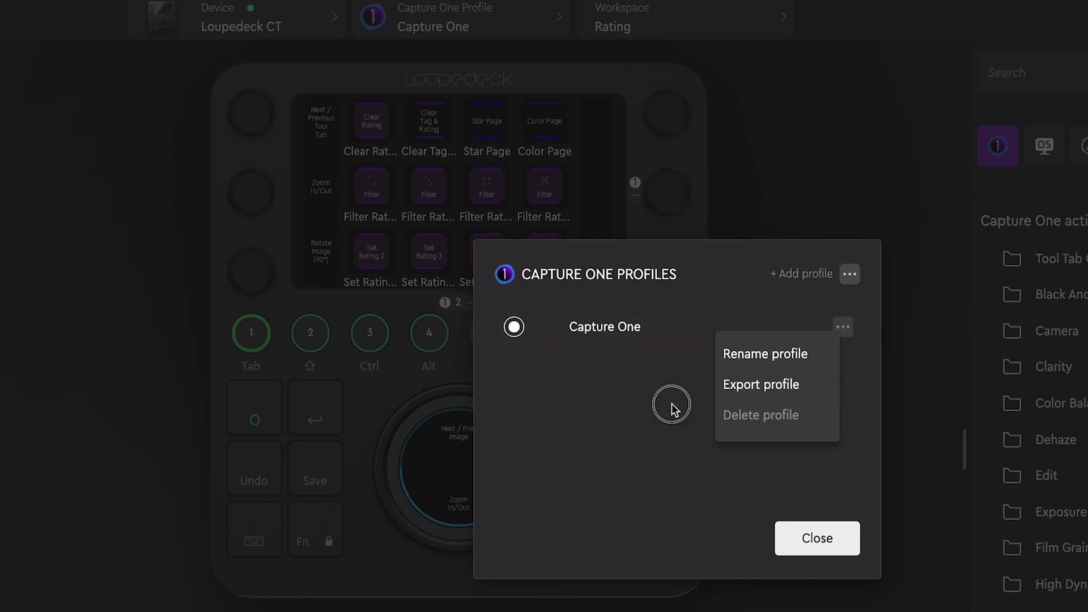
click(849, 275)
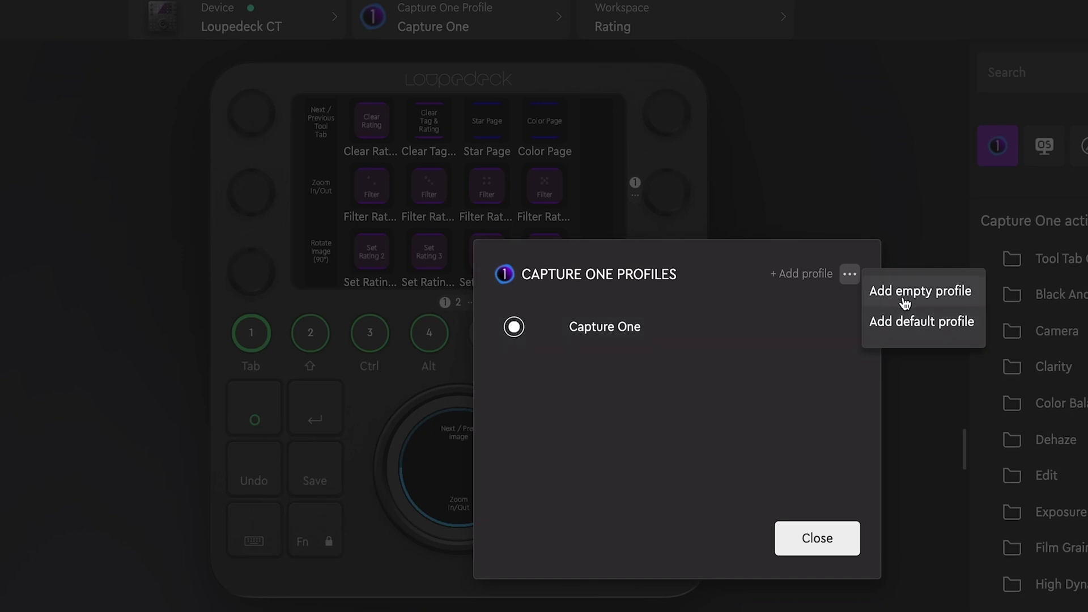
Add a new default Capture One profile named "Capture One Default"
click(909, 323)
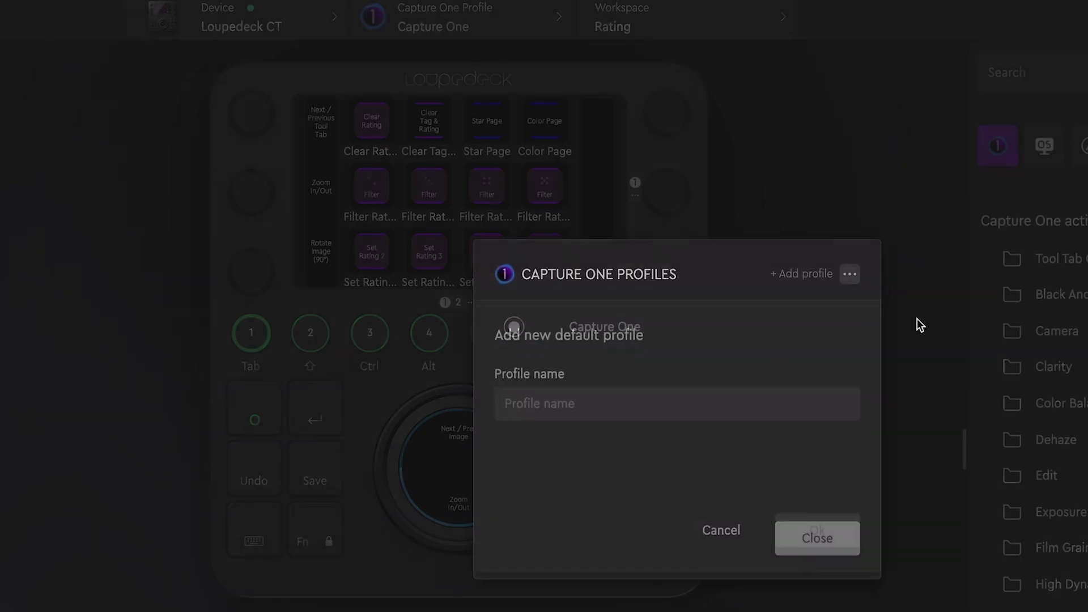
click(619, 374)
text(Capt)
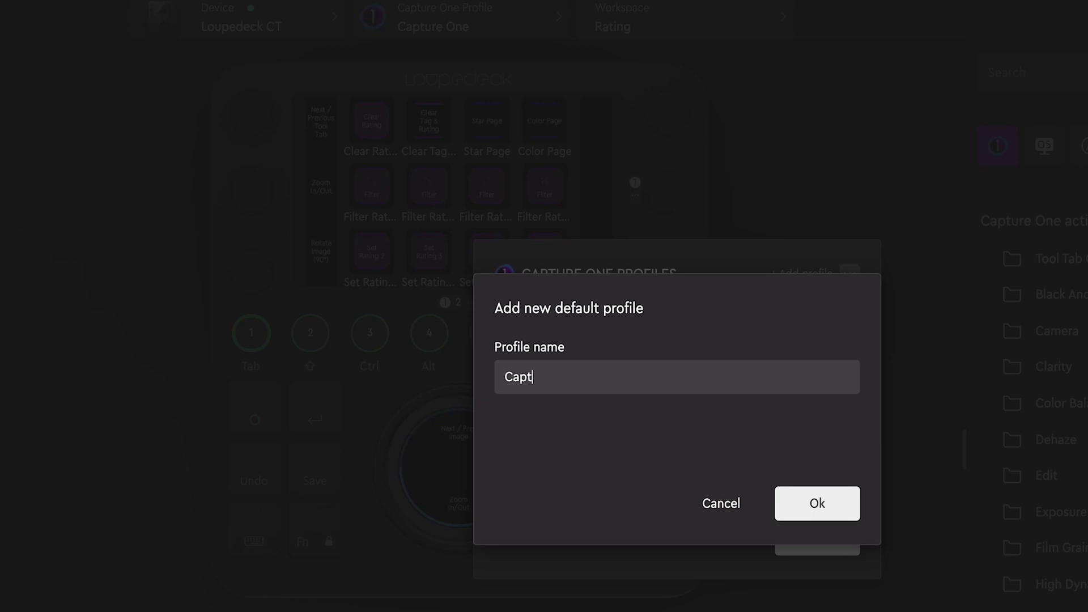
text(ure One Default)
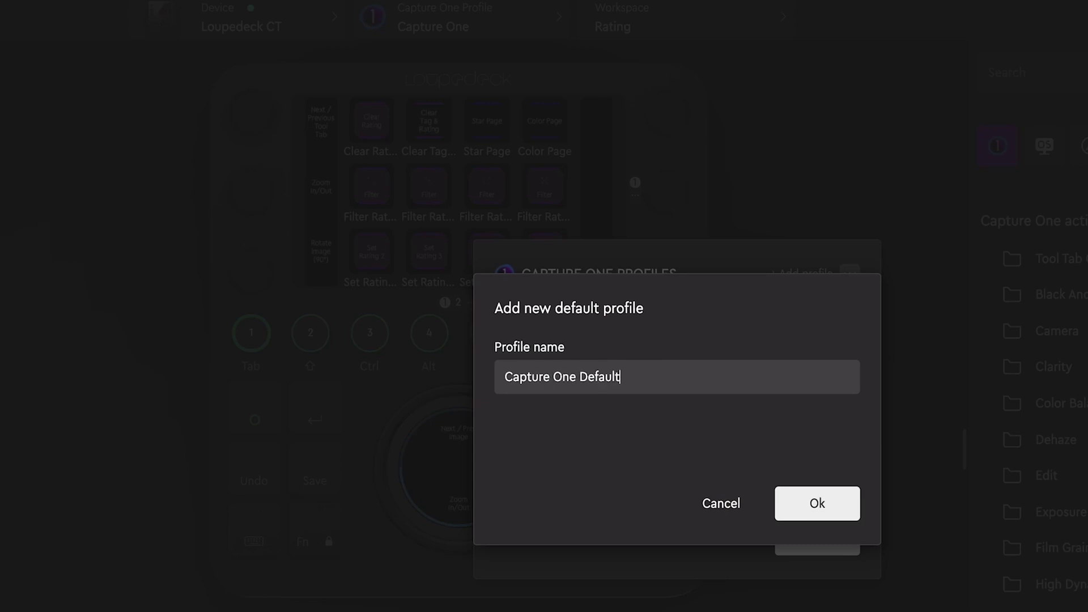
click(830, 506)
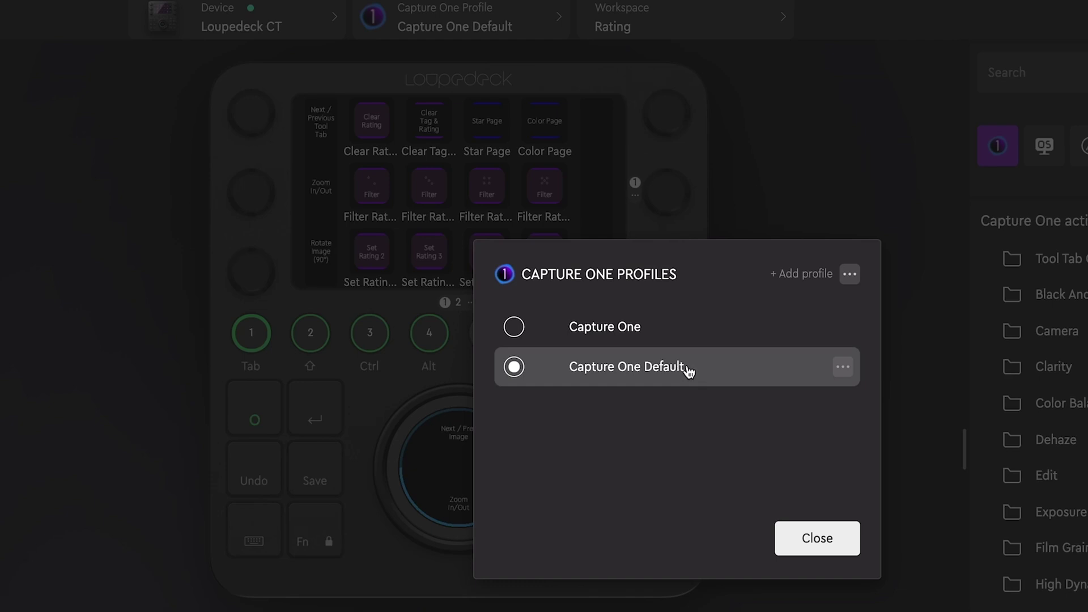
Make the original Capture One profile active again and reopen the list of Capture One profiles
click(596, 330)
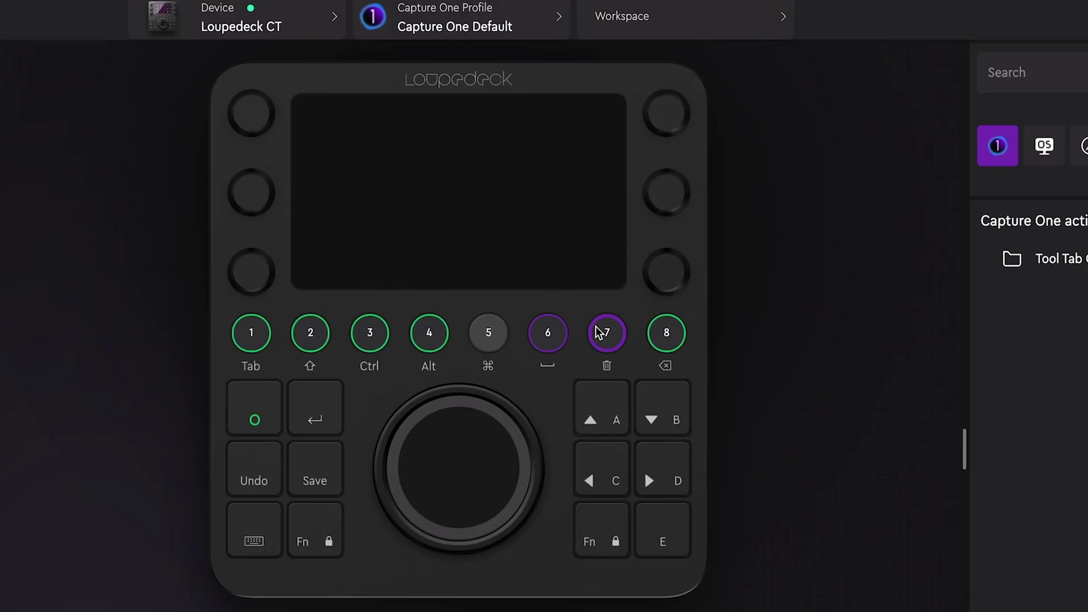
click(530, 20)
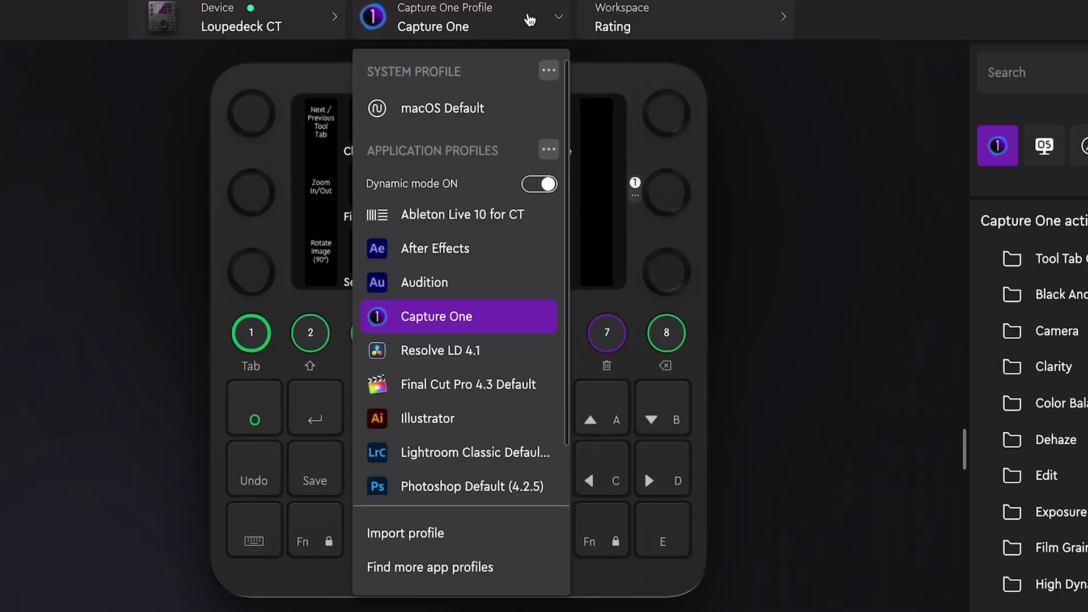
click(539, 317)
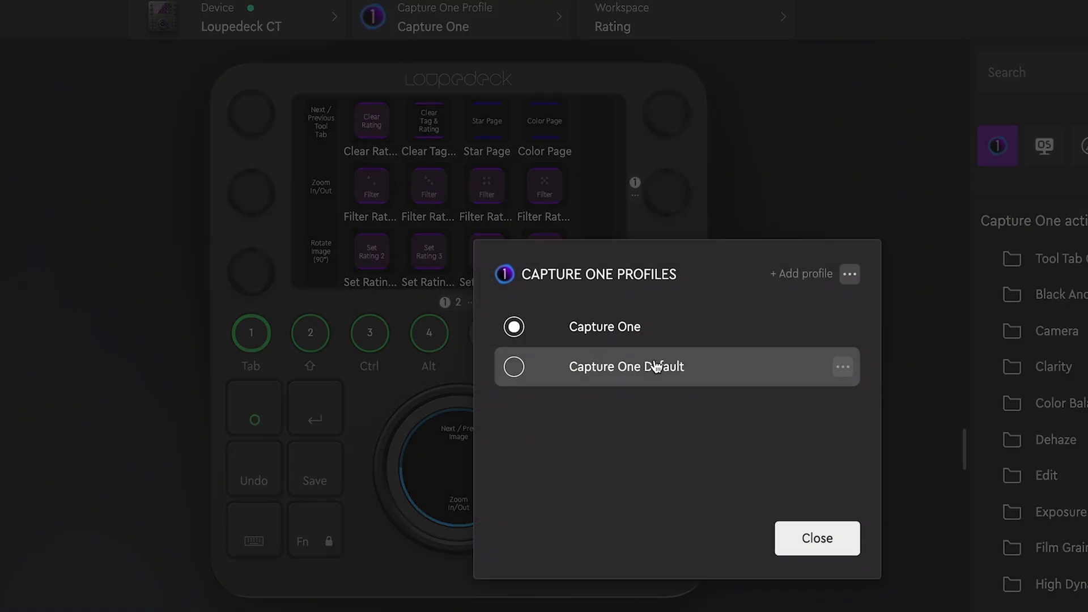
View the options for adding a profile, then close the profile manager and reselect the Capture One profile
click(850, 275)
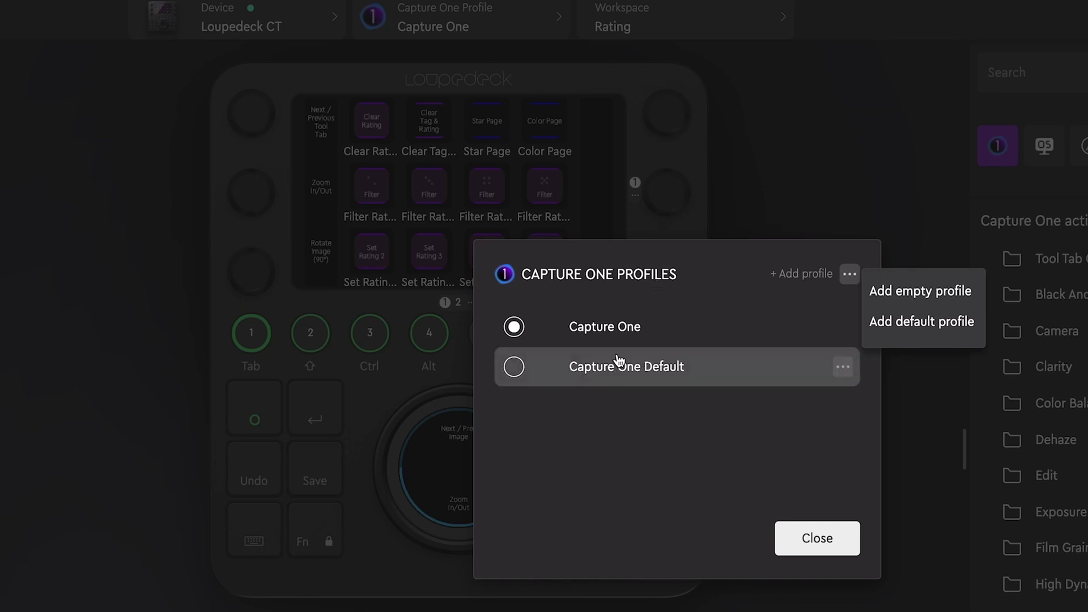
click(805, 540)
click(806, 539)
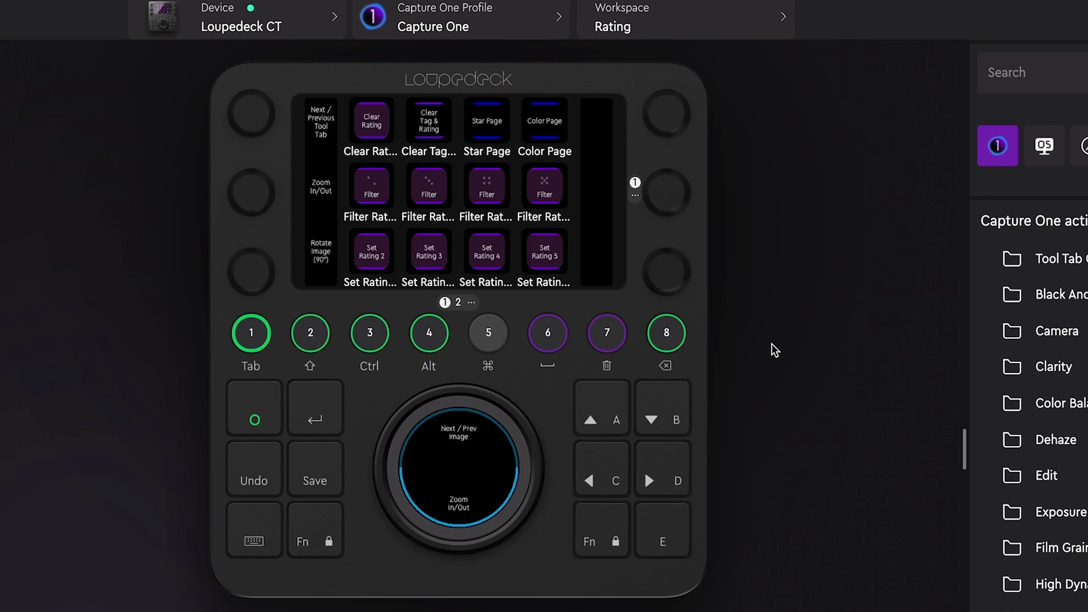
click(486, 26)
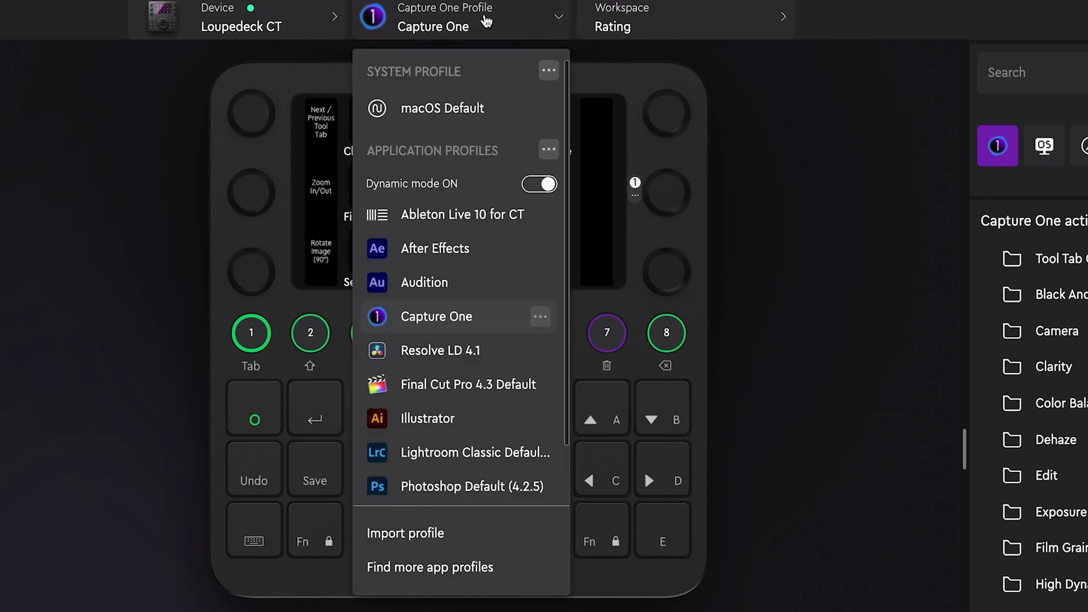
click(484, 319)
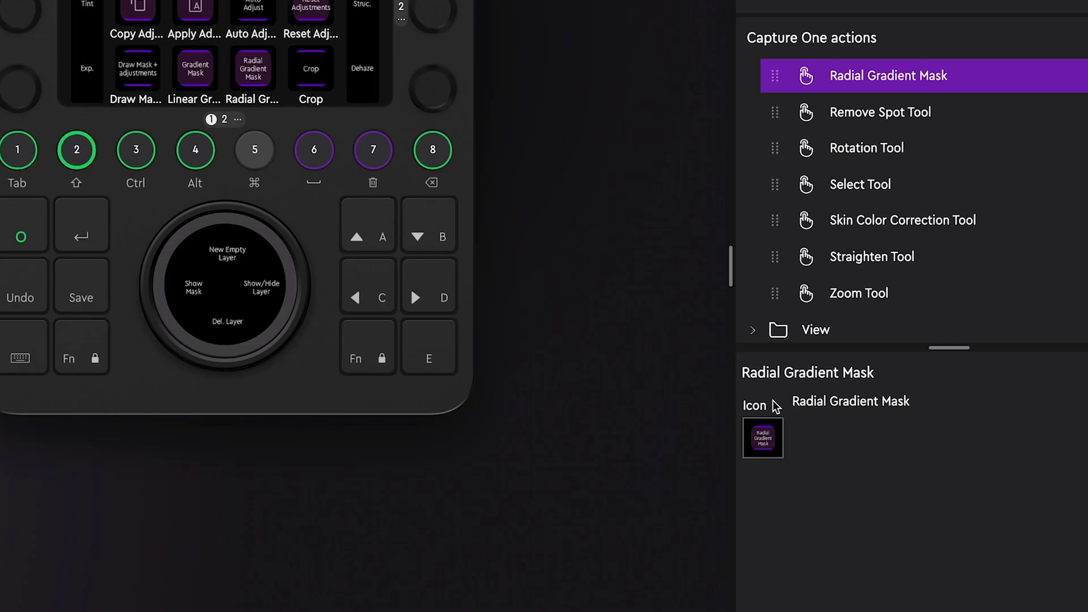
View the Radial Gradient Mask action's icon in the Icon Editor and close it without saving
click(763, 440)
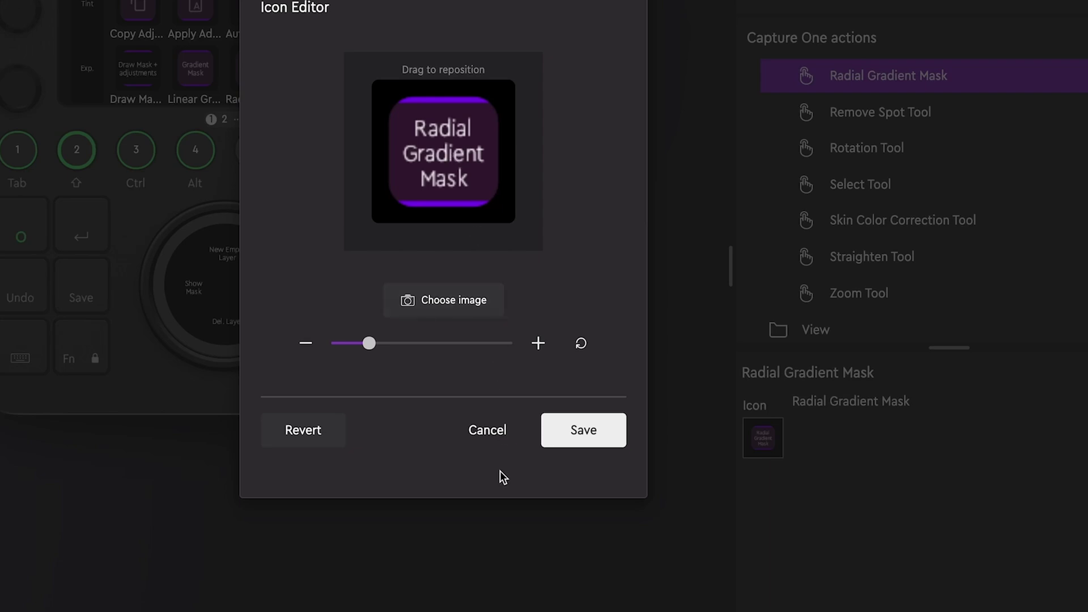
click(488, 429)
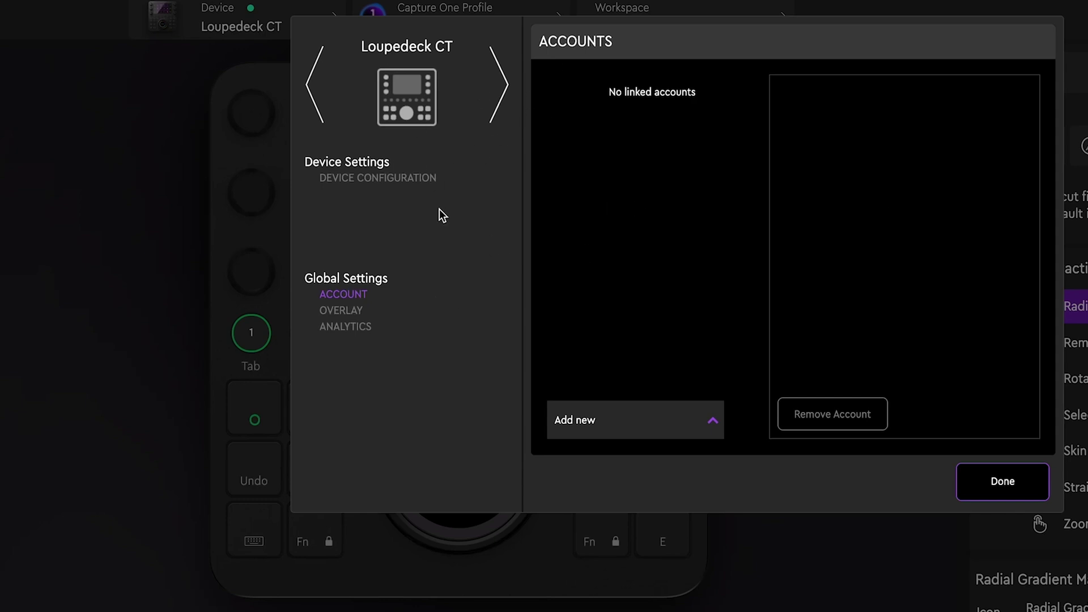
Switch the overlay off and on in the global settings and reposition the Temperature overlay over the photo in Capture One
click(348, 312)
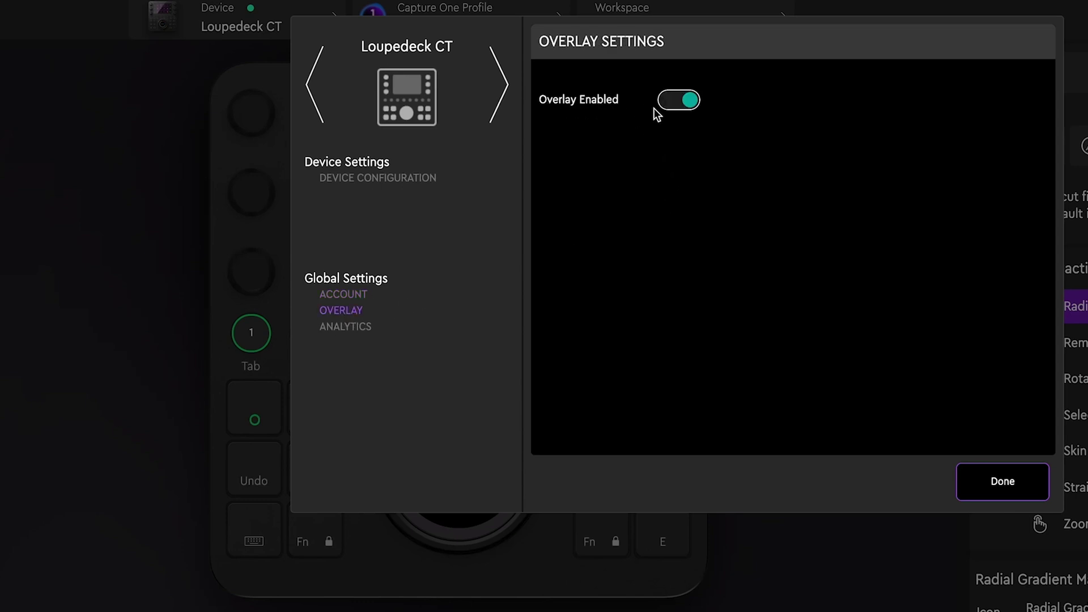
click(685, 109)
click(687, 100)
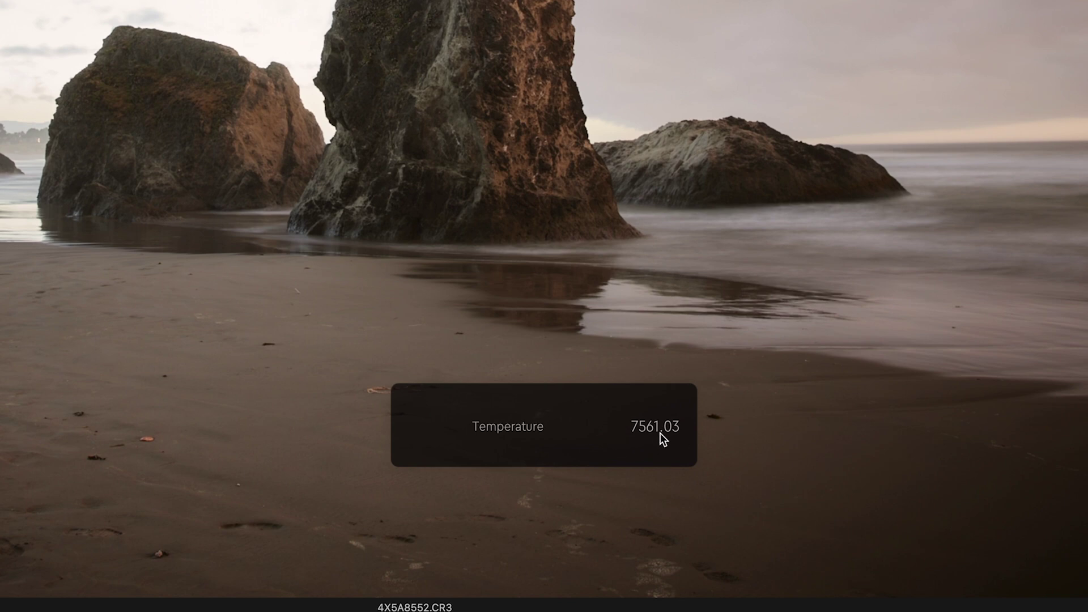
drag(659, 437, 671, 434)
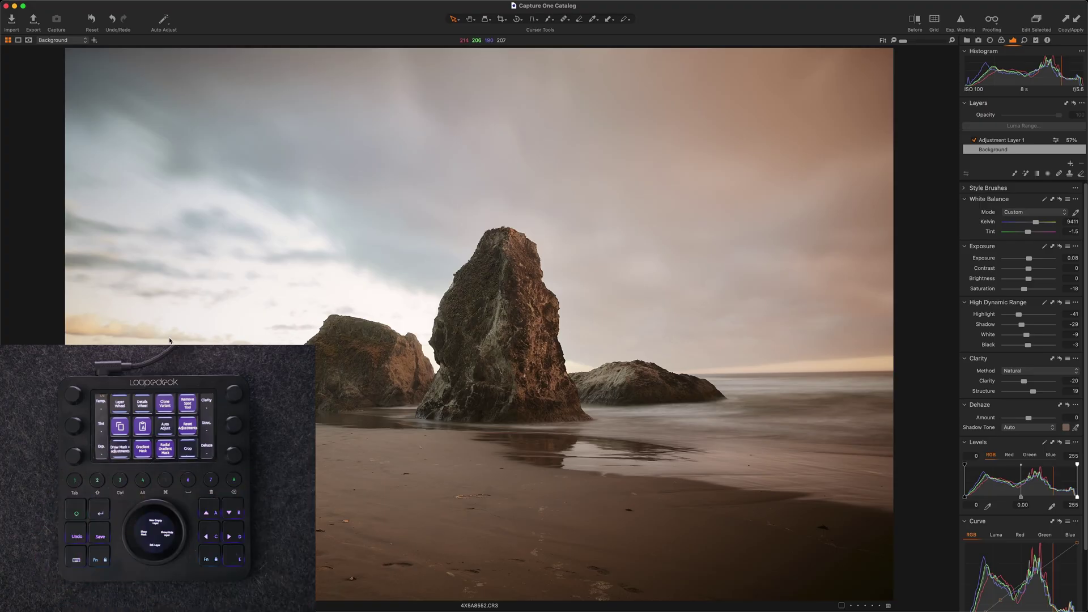
Show the image browser and apply the copied adjustments to image 4X5A8554.CR3
key(super+b)
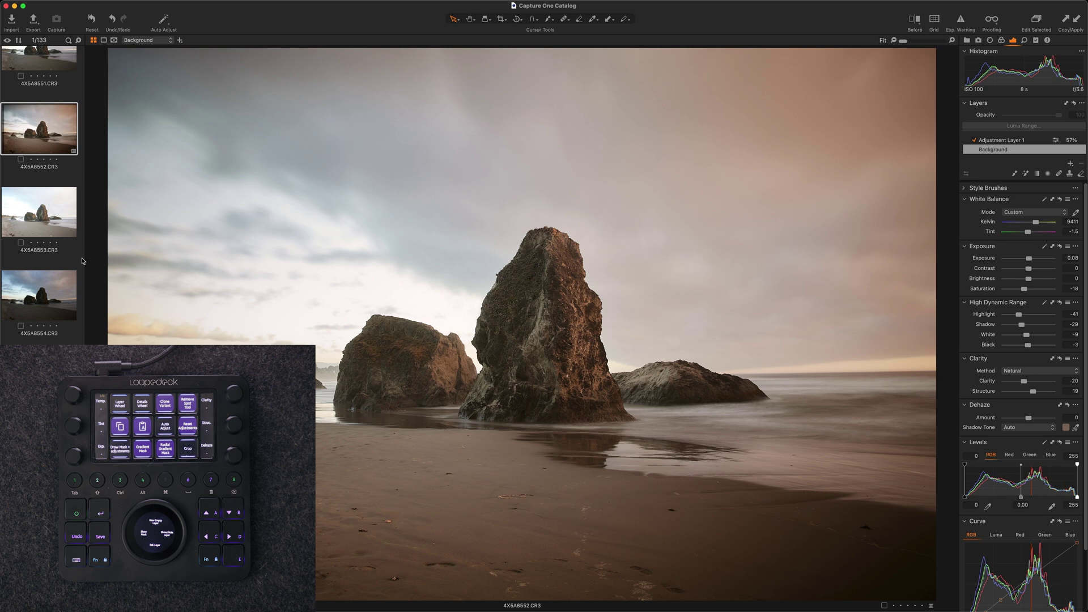
click(55, 298)
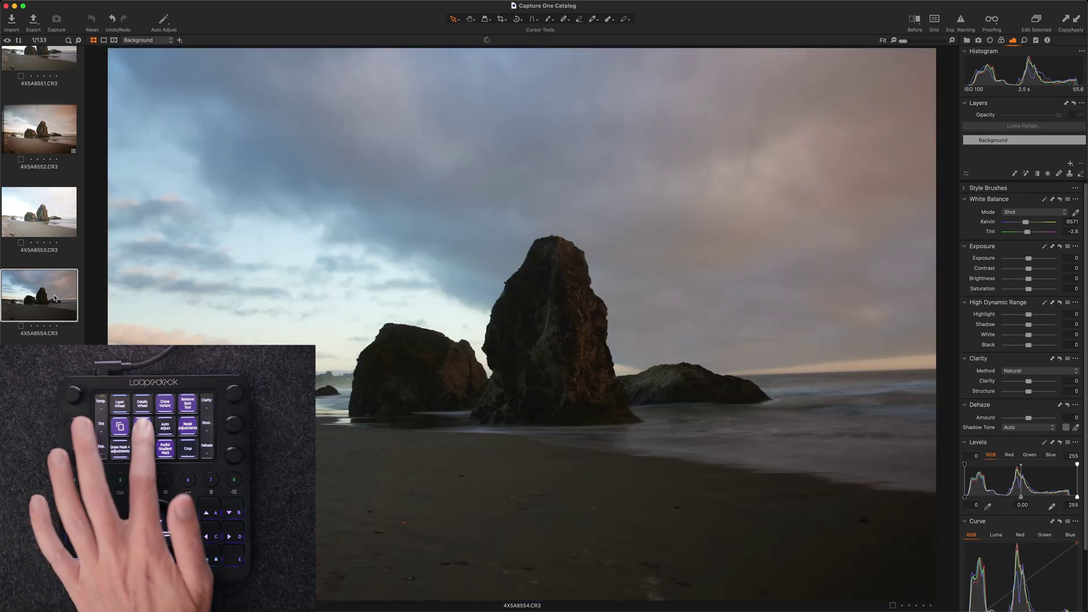
key(super+shift+v)
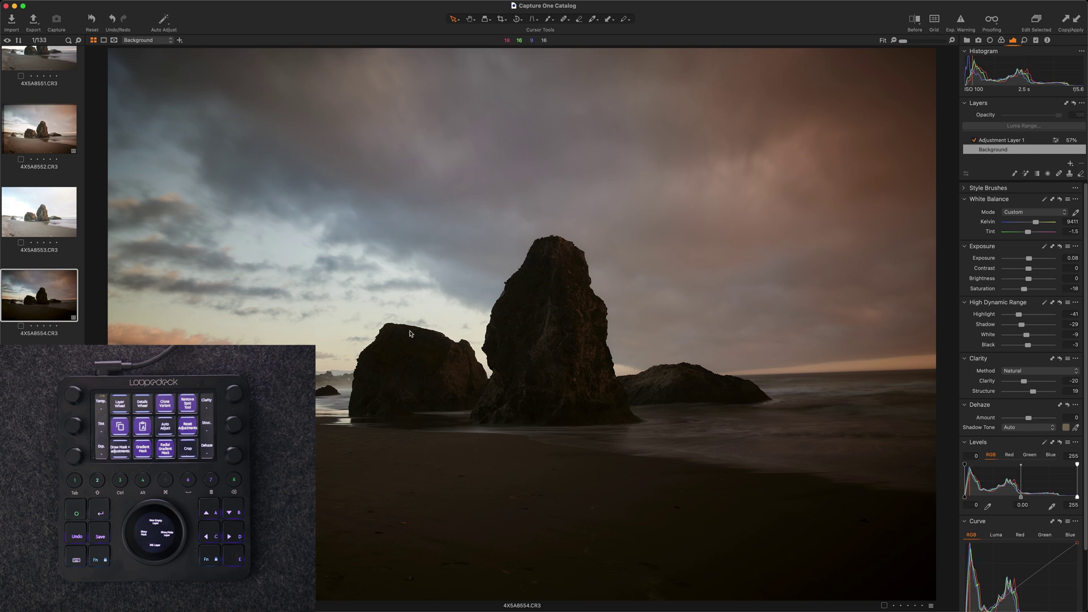
Return to image 4X5A8552.CR3 and look through its Levels, Curve and color tools
click(33, 123)
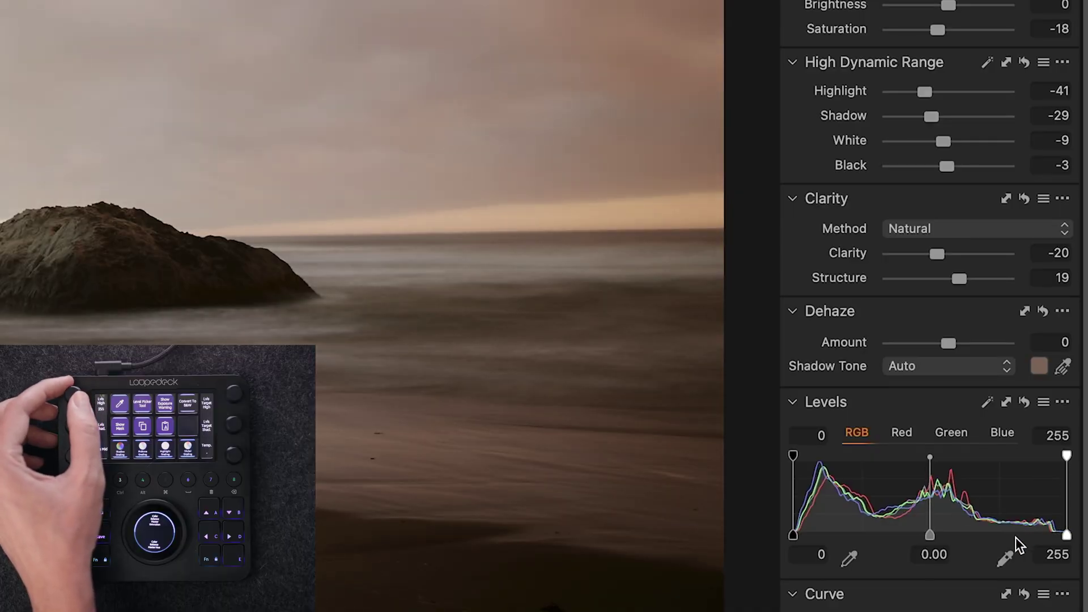
scroll(939, 562, down, 5)
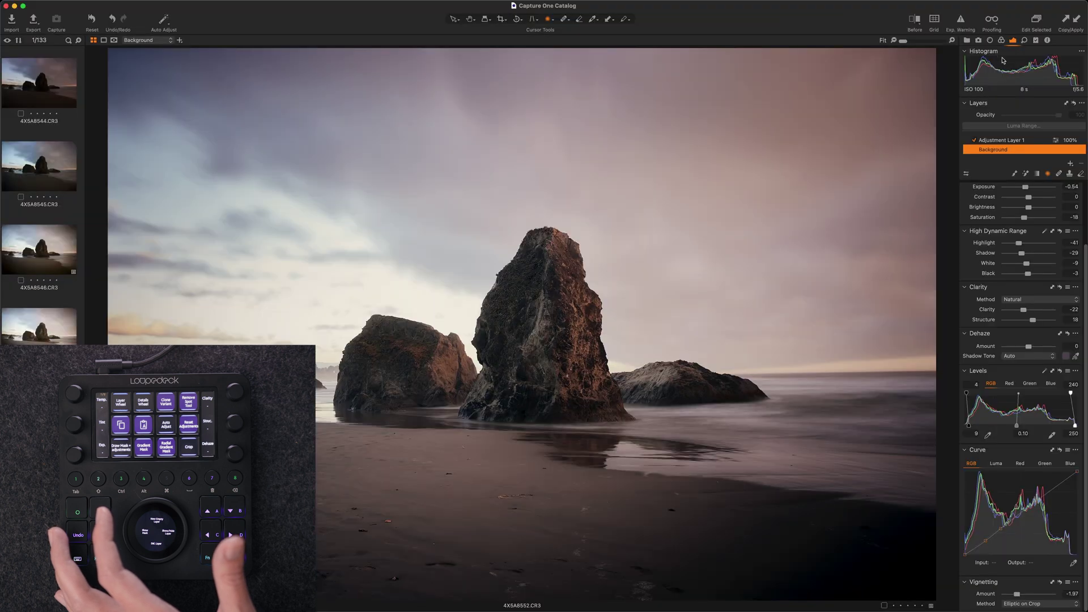
click(1002, 41)
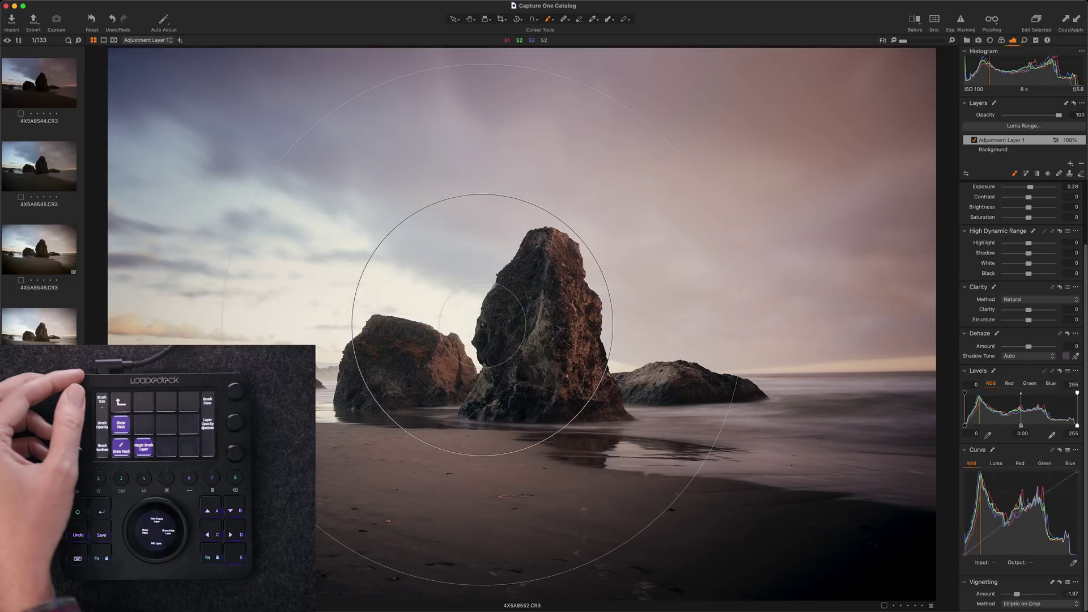
Try different sizes for the Draw Mask brush on Adjustment Layer 1, alternately shrinking and enlarging it over the central rock
key(bracketleft)
key(bracketleft)
key(bracketleft)
key(bracketleft)
key(bracketleft)
key(bracketleft)
key(bracketleft)
key(bracketleft)
key(bracketleft)
key(bracketleft)
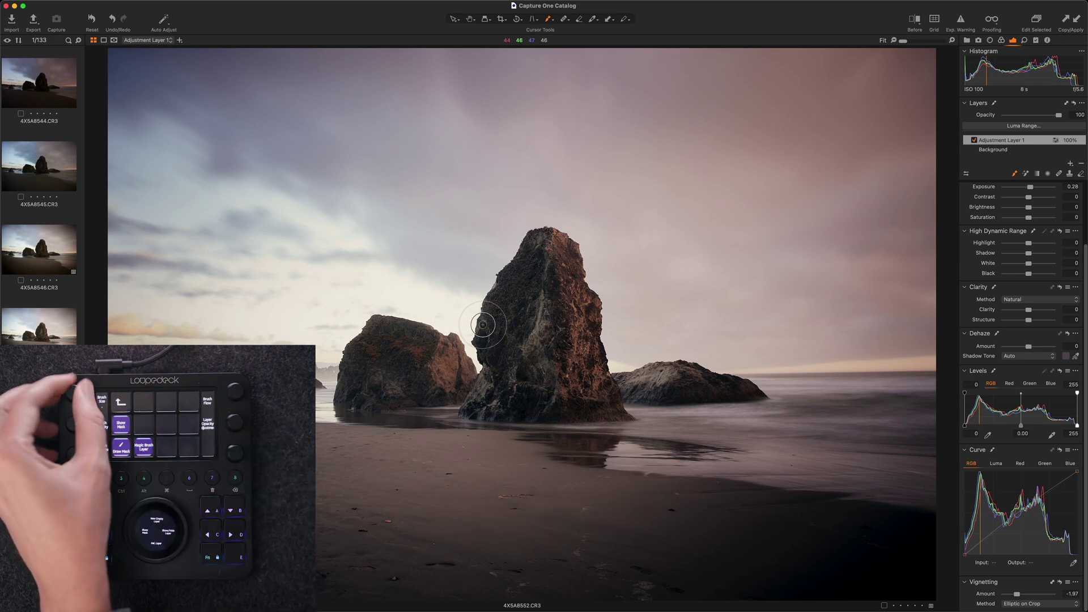
key(bracketright)
key(bracketright)
key(bracketright)
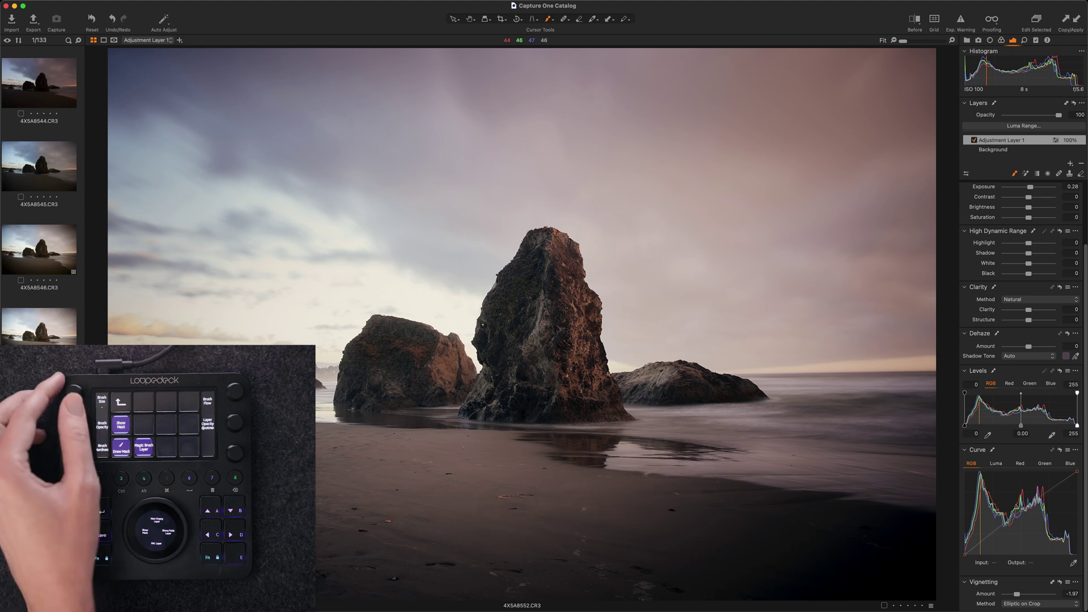
key(bracketleft)
key(bracketleft)
key(bracketleft)
key(bracketleft)
key(bracketleft)
key(bracketleft)
key(bracketleft)
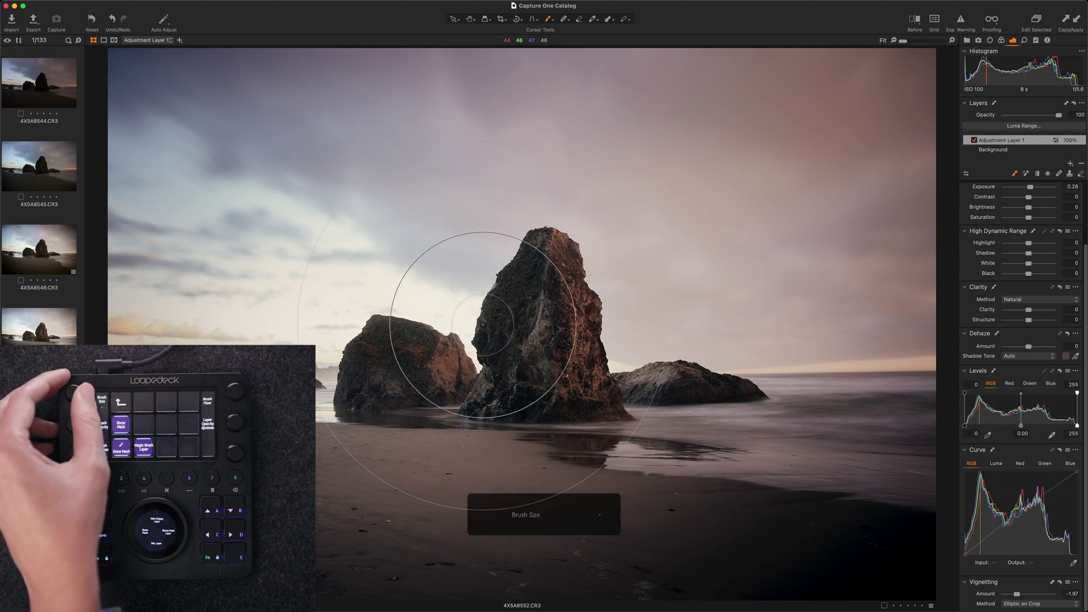
key(bracketright)
key(bracketright)
key(bracketright)
key(bracketright)
key(bracketright)
key(bracketright)
key(bracketright)
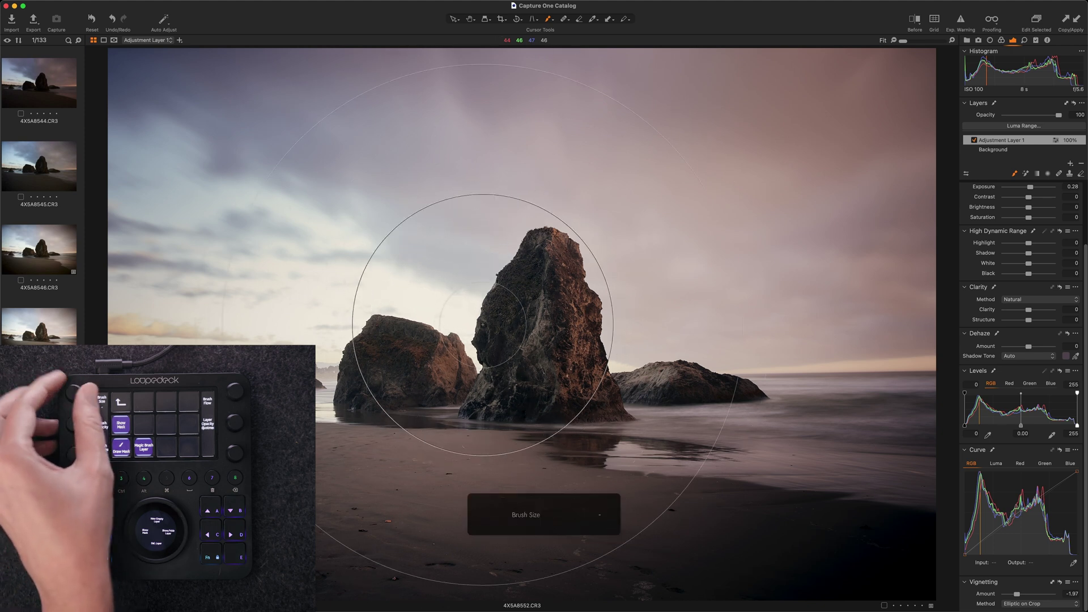
key(bracketleft)
key(bracketleft)
key(bracketleft)
key(bracketleft)
key(bracketleft)
key(bracketleft)
key(bracketright)
key(bracketright)
key(bracketright)
key(bracketright)
key(bracketright)
key(bracketright)
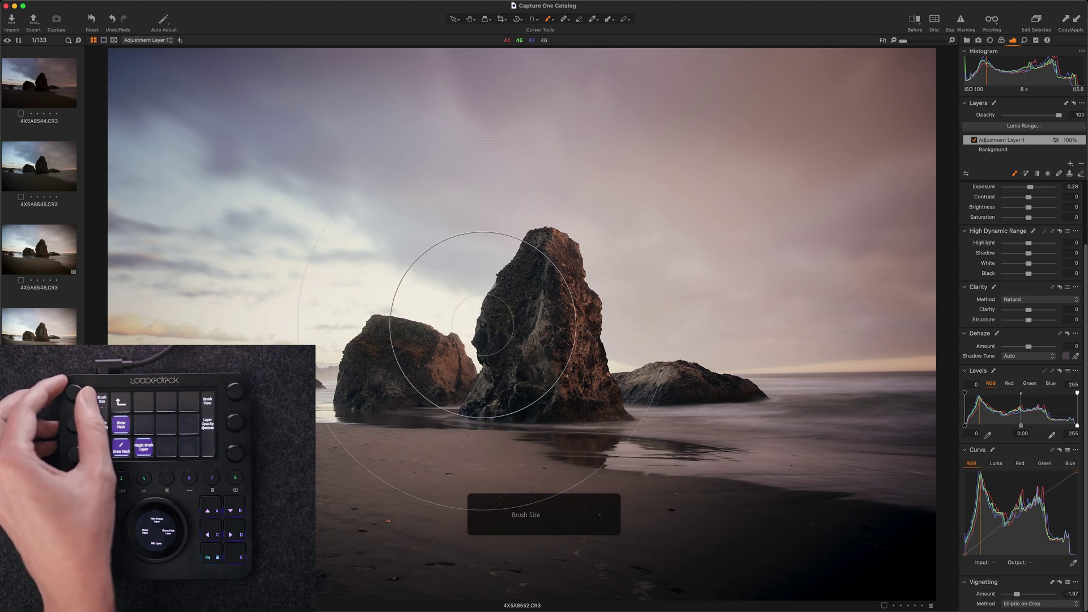
key(bracketleft)
key(bracketleft)
key(bracketleft)
key(bracketleft)
key(bracketleft)
key(bracketleft)
key(bracketleft)
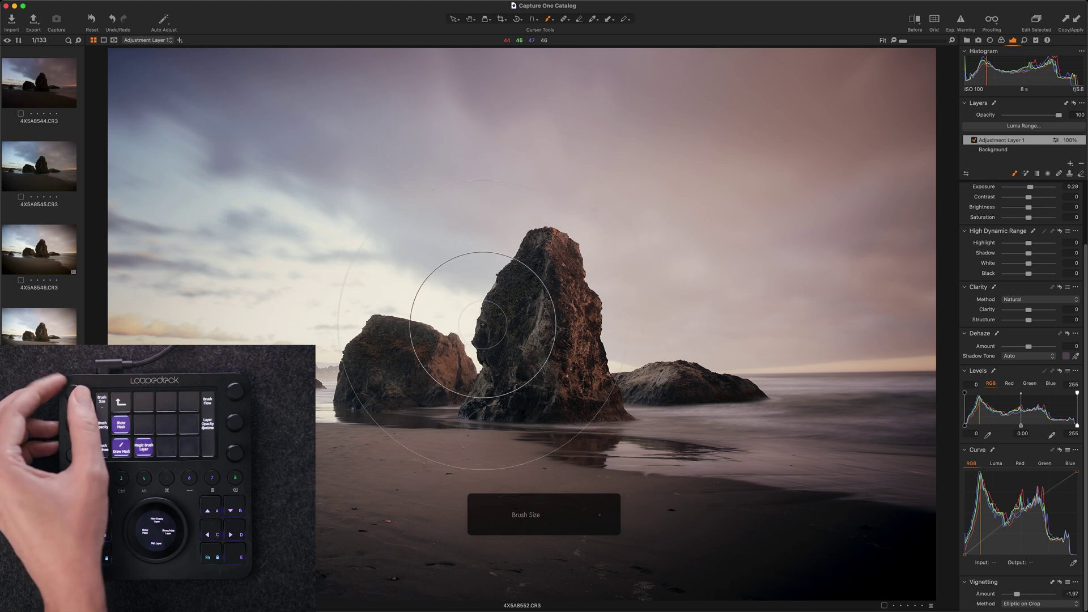
key(bracketright)
key(bracketright)
key(bracketright)
key(bracketright)
key(bracketright)
key(bracketright)
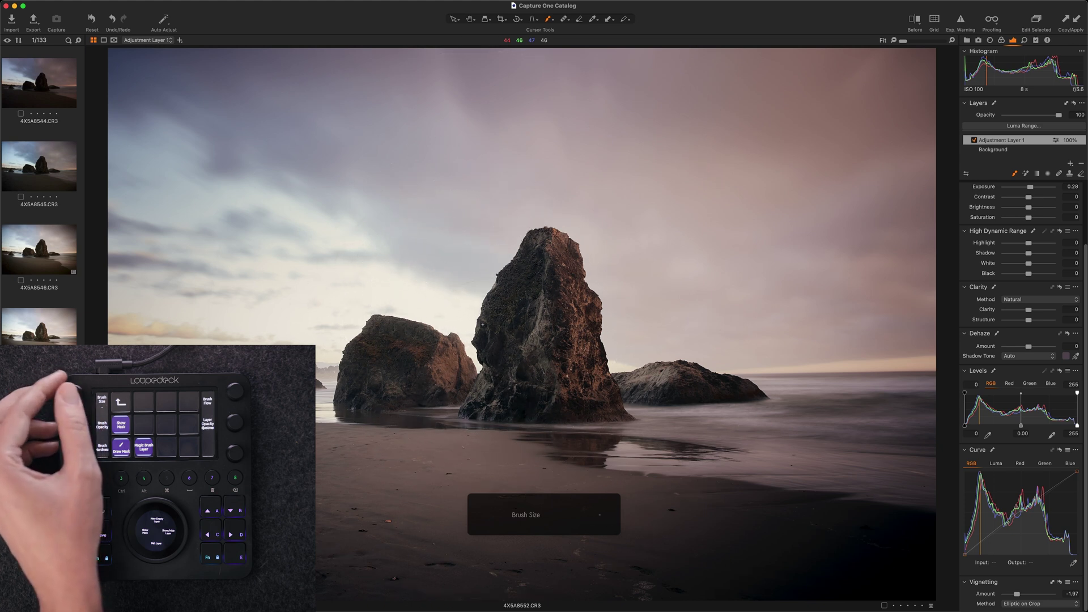
key(bracketleft)
key(bracketleft)
key(bracketleft)
key(bracketleft)
key(bracketleft)
key(bracketleft)
key(bracketleft)
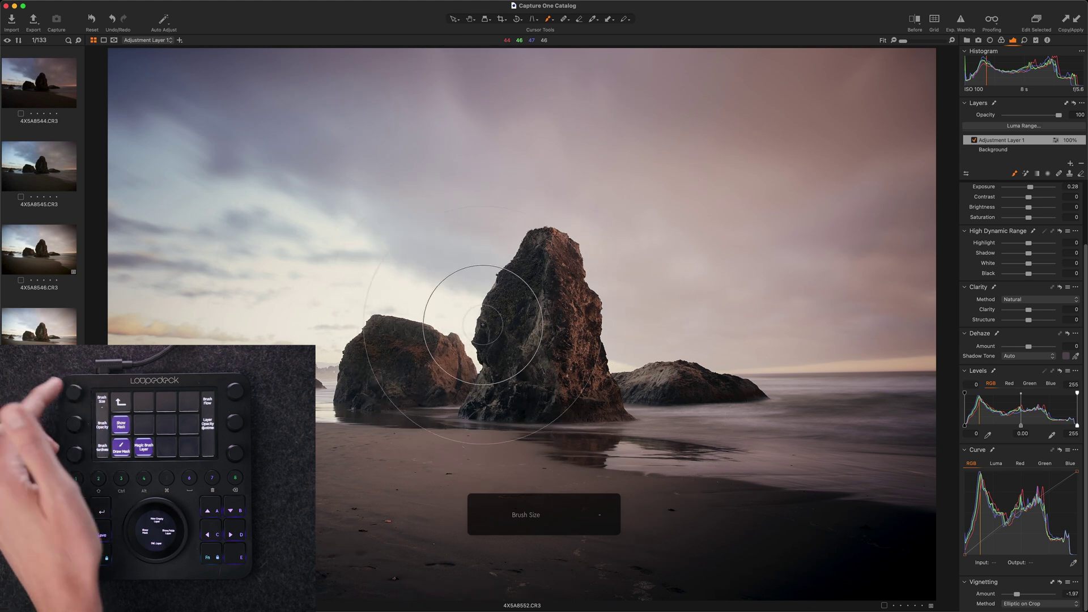
key(bracketright)
key(bracketright)
key(bracketright)
key(bracketright)
key(bracketright)
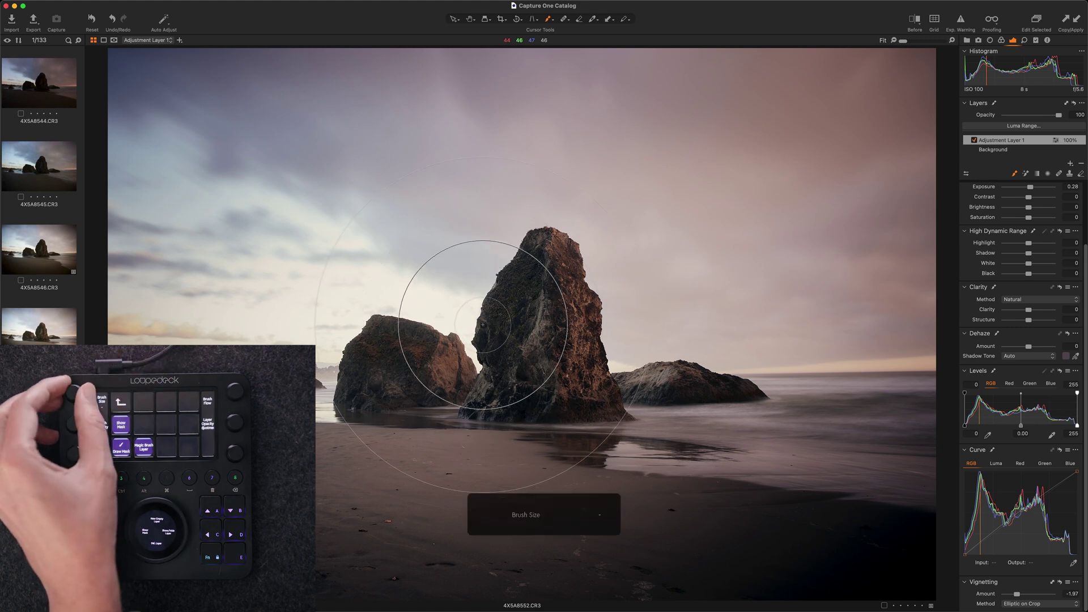
key(bracketright)
key(bracketright)
key(bracketright)
key(bracketright)
key(bracketright)
key(bracketleft)
key(bracketleft)
key(bracketleft)
key(bracketleft)
key(bracketleft)
key(bracketleft)
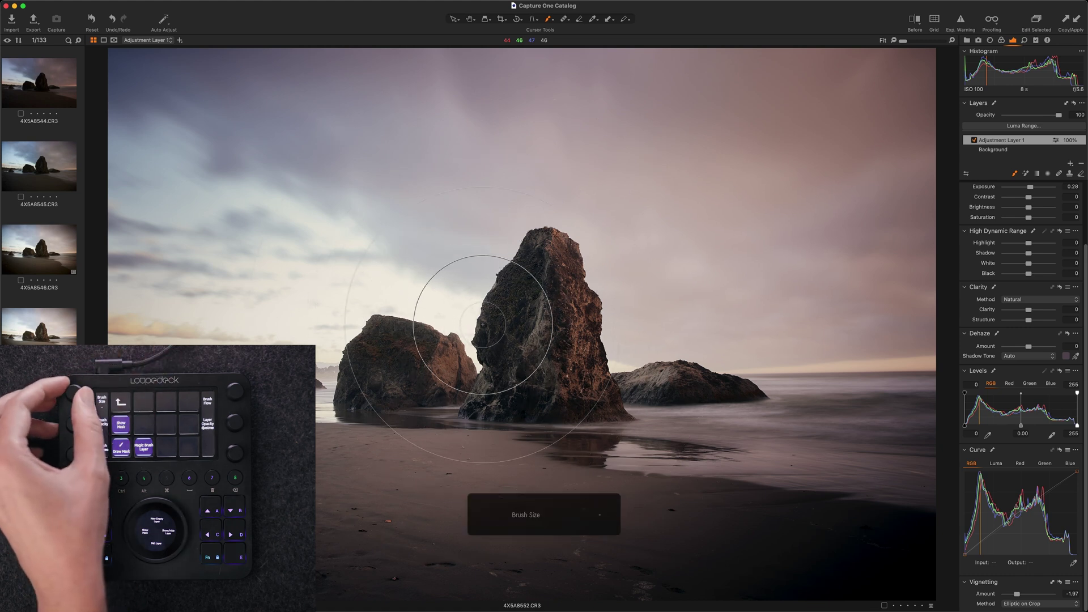
key(bracketright)
key(bracketright)
key(bracketright)
key(bracketright)
key(bracketright)
key(bracketright)
key(bracketright)
key(bracketright)
key(bracketright)
key(bracketleft)
key(bracketleft)
key(bracketleft)
key(bracketleft)
key(bracketleft)
key(bracketleft)
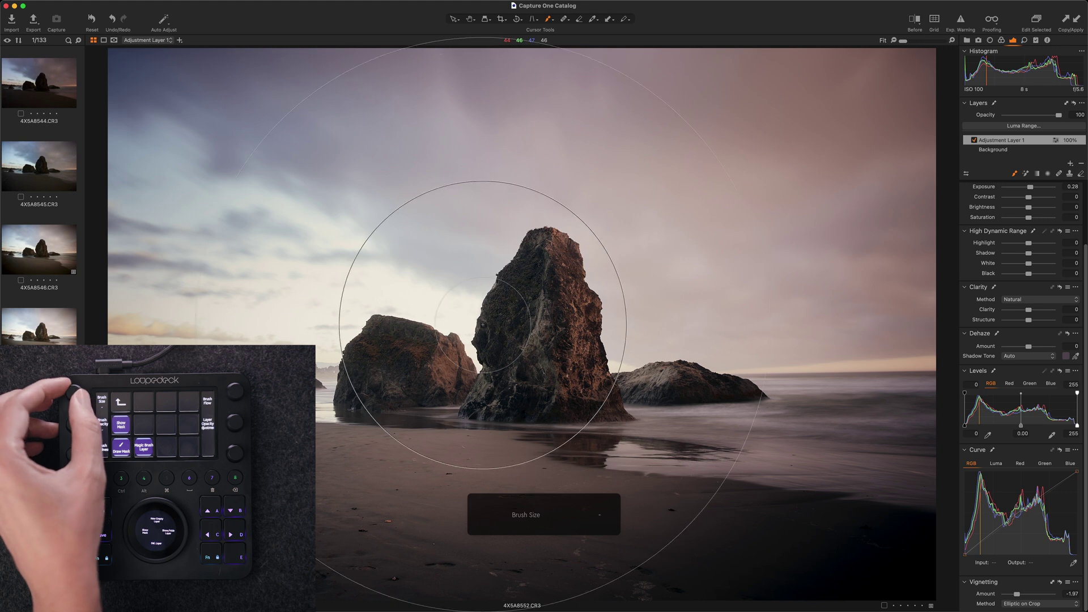
key(bracketleft)
key(bracketleft)
key(bracketleft)
key(bracketleft)
key(bracketleft)
key(bracketright)
key(bracketright)
key(bracketright)
key(bracketright)
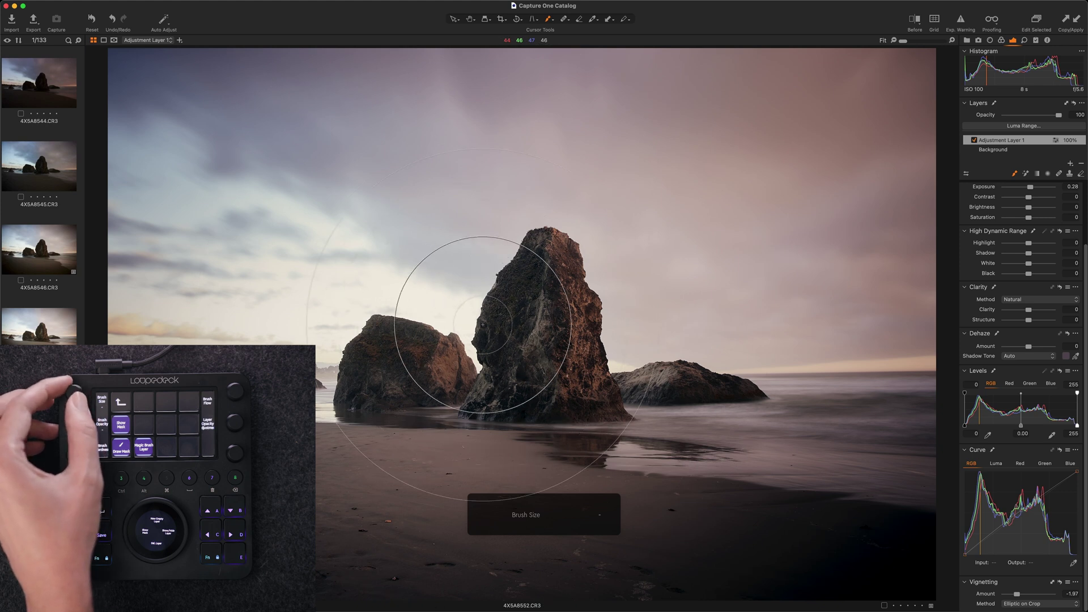
key(bracketright)
key(bracketright)
key(bracketright)
key(bracketright)
key(bracketright)
key(bracketleft)
key(bracketleft)
key(bracketleft)
key(bracketleft)
key(bracketleft)
key(bracketleft)
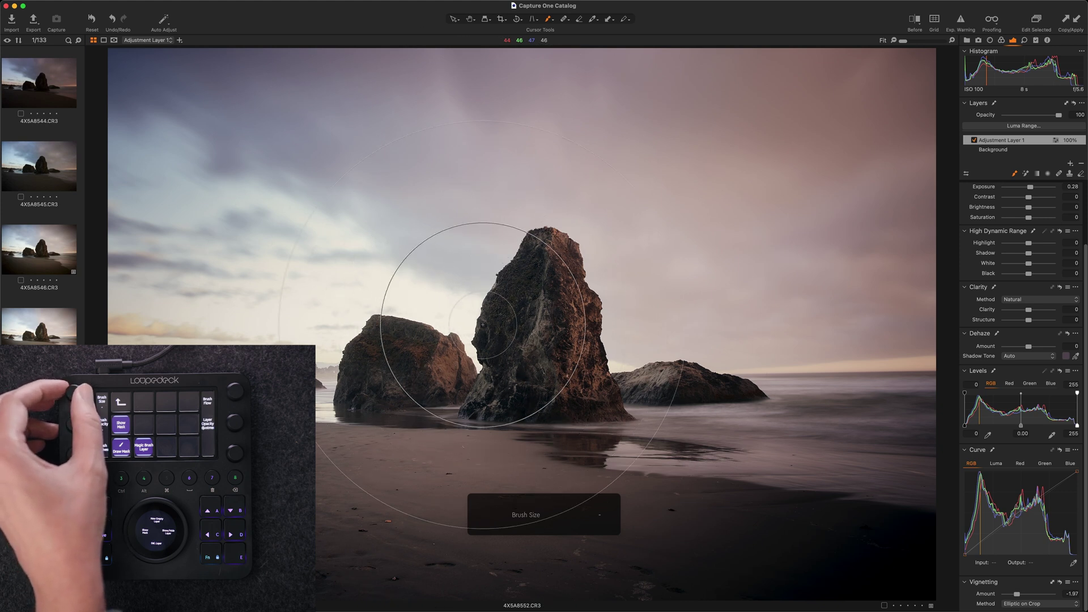
key(bracketright)
key(bracketright)
key(bracketright)
key(bracketright)
key(bracketright)
key(bracketright)
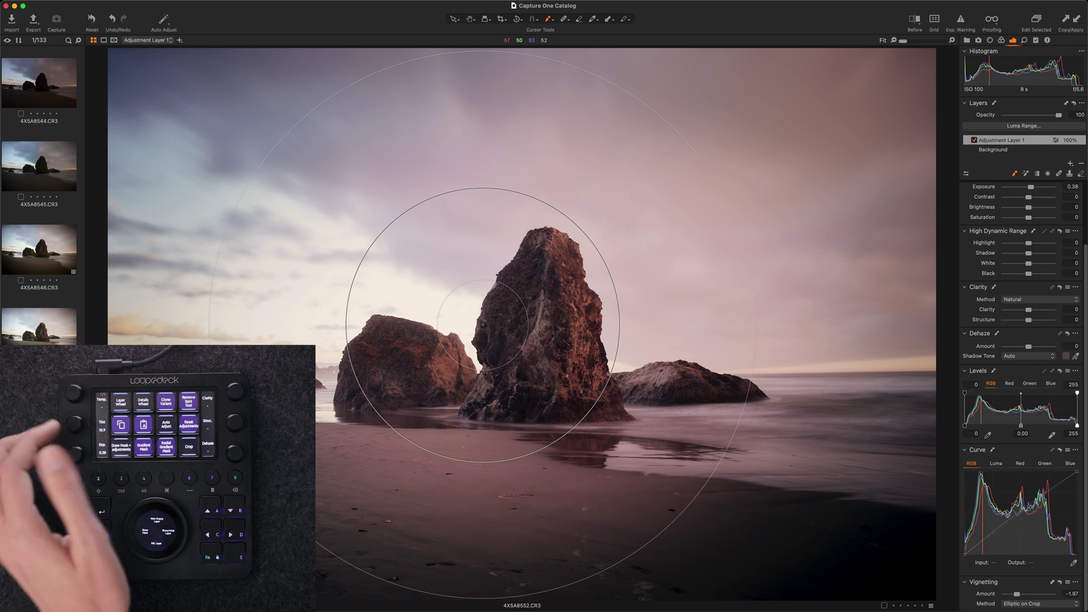
Adjust the Draw Mask brush on Adjustment Layer 1 to a small size at the central rock's edge
key(bracketleft)
key(bracketleft)
key(bracketleft)
key(bracketleft)
key(bracketleft)
key(bracketleft)
key(bracketleft)
key(bracketleft)
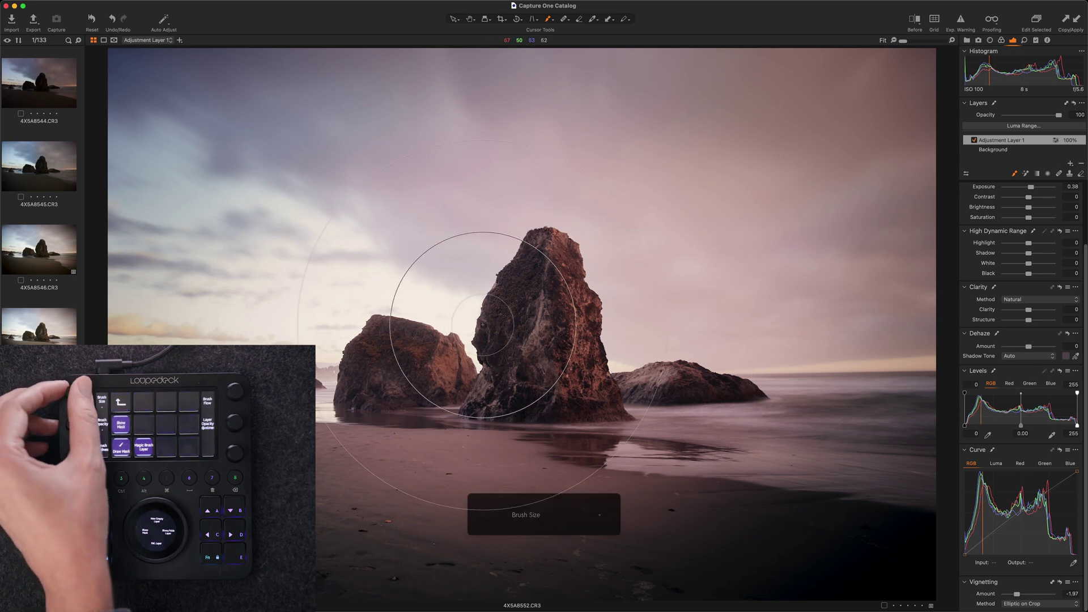
key(bracketright)
key(bracketright)
key(bracketright)
key(bracketright)
key(bracketright)
key(bracketright)
key(bracketright)
key(bracketright)
key(bracketright)
key(bracketright)
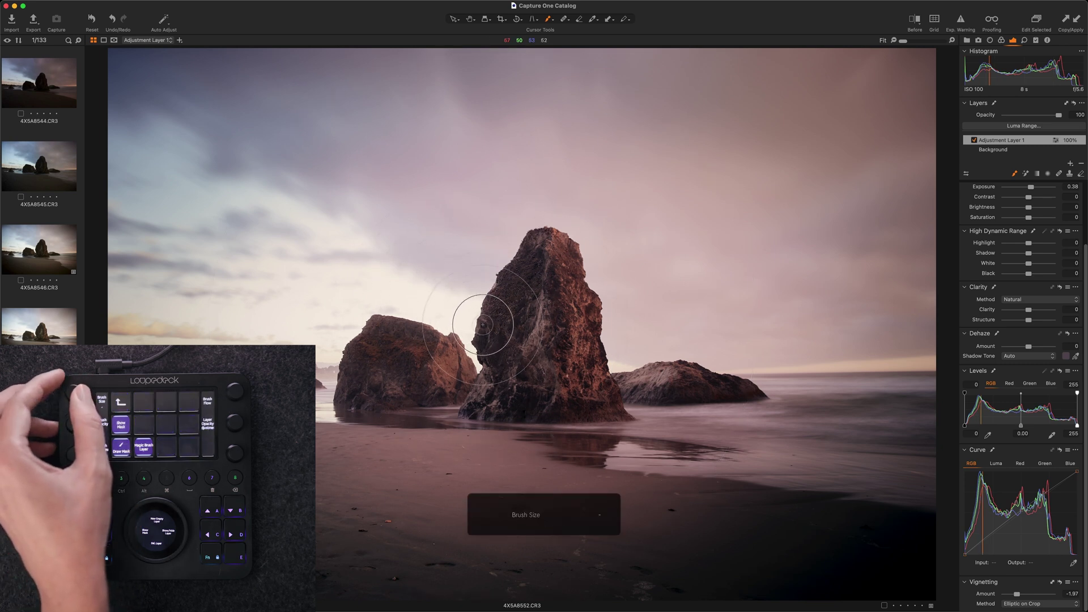